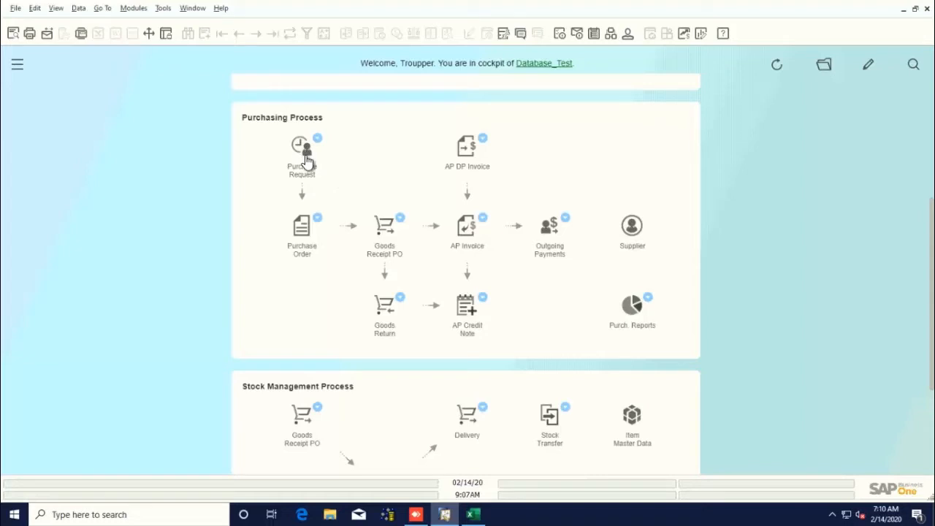
Open a new purchase request and enter item test on the first row.
{"action": "left_click", "coordinate": [307, 161]}
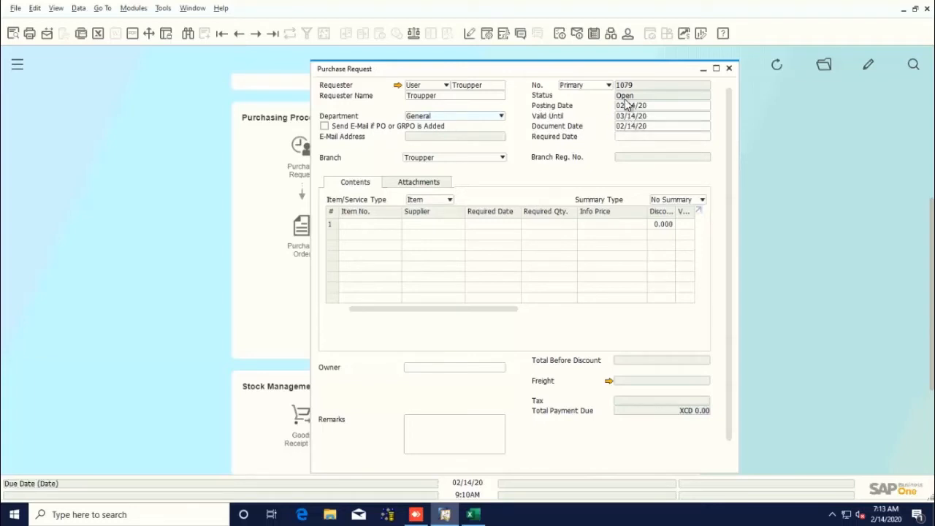
{"action": "left_click", "coordinate": [367, 228]}
{"action": "type", "text": "tests"}
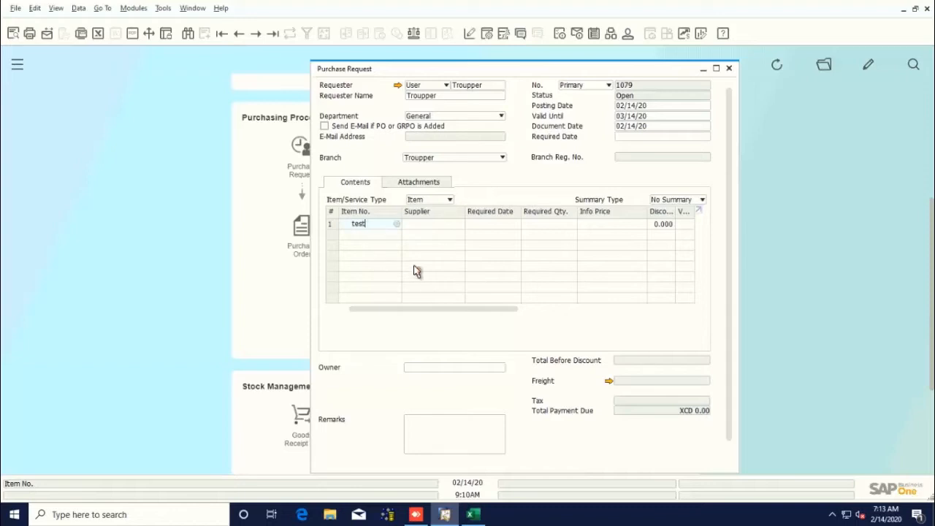
{"action": "key", "text": "BackSpace"}
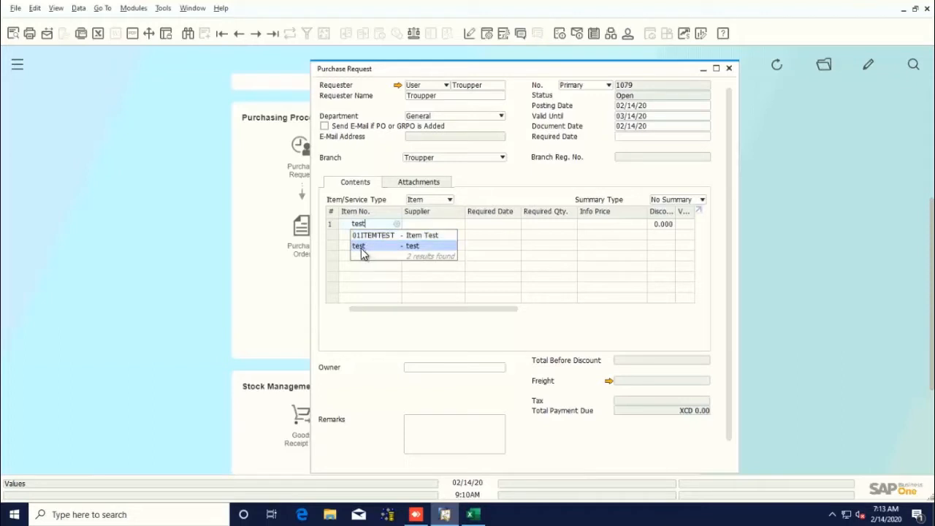
{"action": "left_click", "coordinate": [362, 248]}
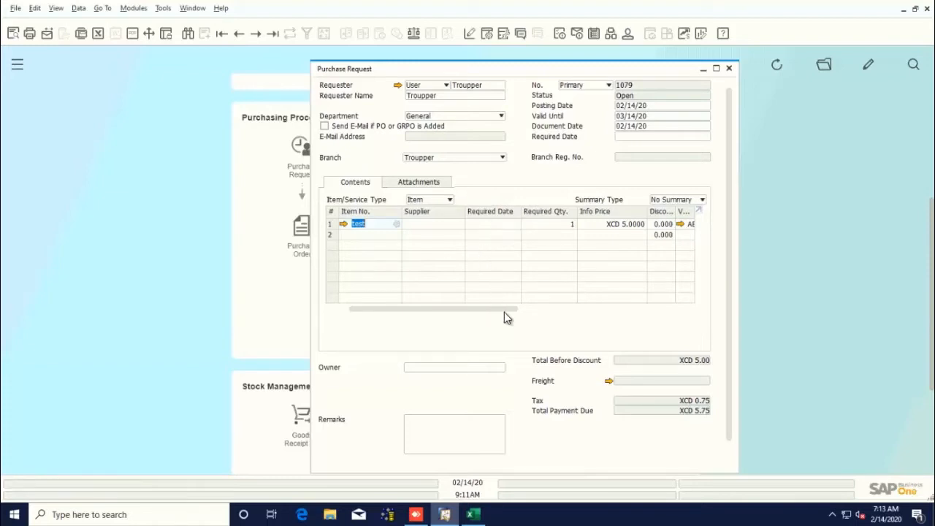
Set the required quantity of the test item to 10.
{"action": "left_click_drag", "start_coordinate": [505, 312], "coordinate": [533, 318]}
{"action": "left_click", "coordinate": [516, 226]}
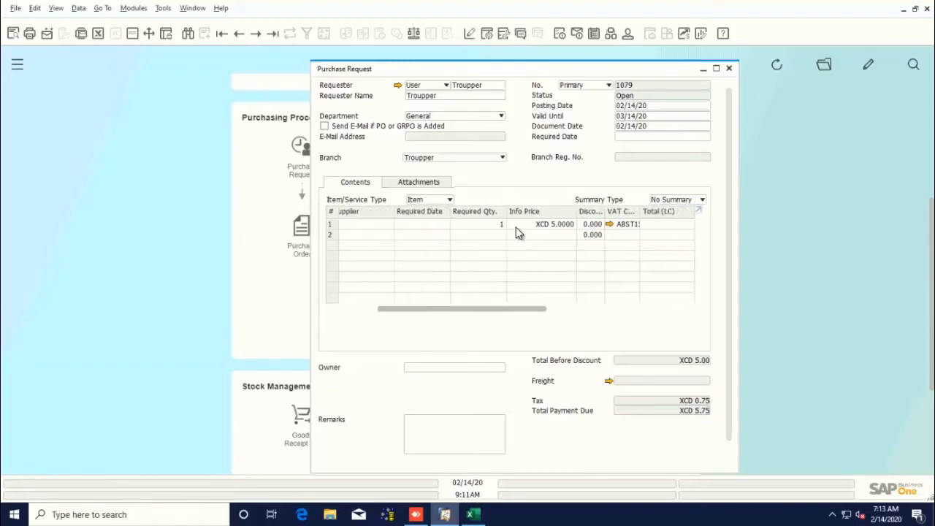
{"action": "left_click", "coordinate": [485, 228]}
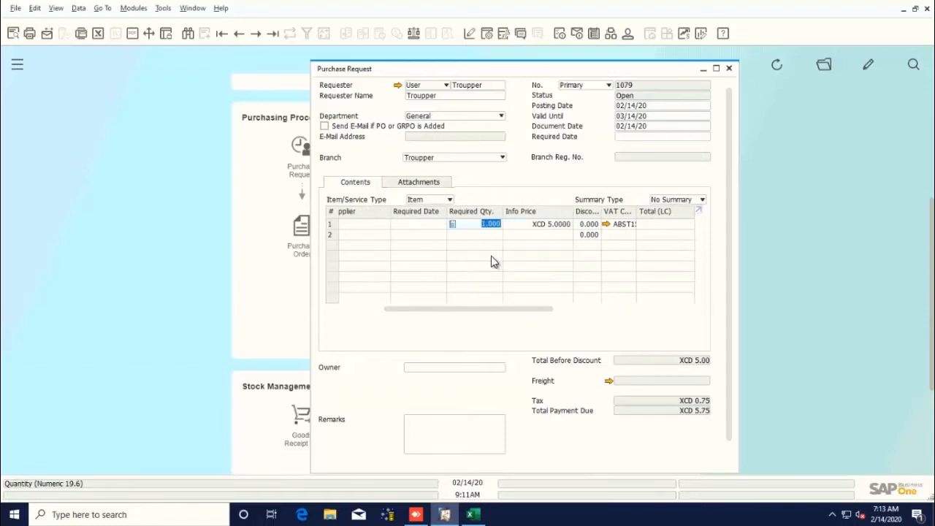
{"action": "key", "text": "Right"}
{"action": "key", "text": "BackSpace"}
{"action": "key", "text": "BackSpace"}
{"action": "key", "text": "BackSpace"}
{"action": "key", "text": "BackSpace"}
{"action": "type", "text": "10"}
{"action": "key", "text": "Tab"}
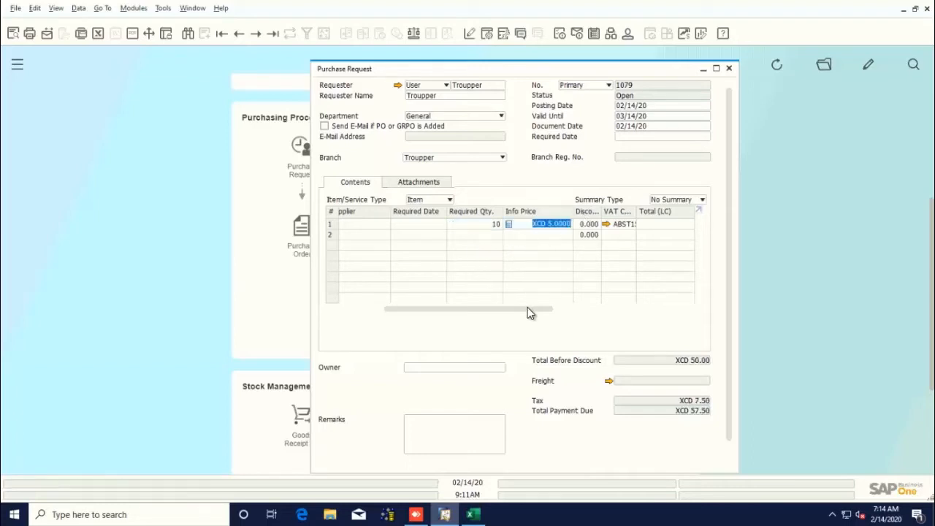
Try to add the purchase request.
{"action": "left_click_drag", "start_coordinate": [413, 311], "coordinate": [366, 312]}
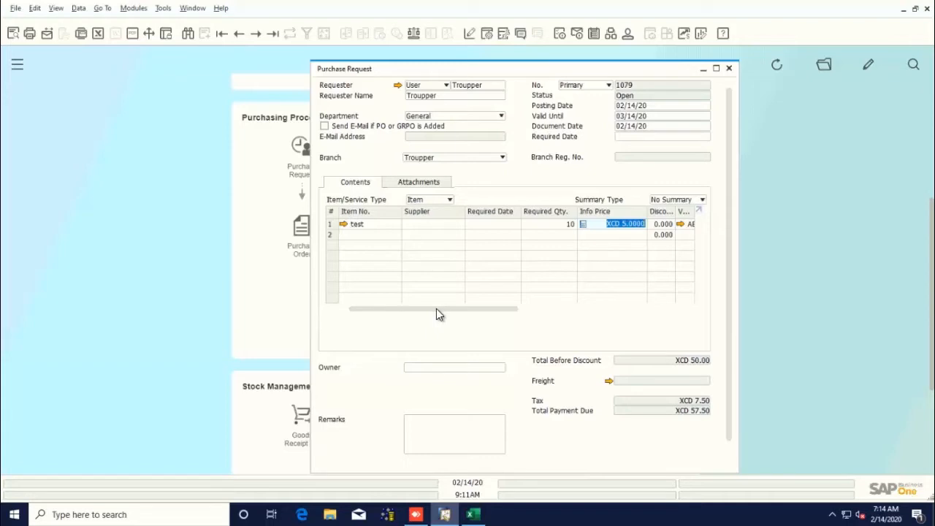
{"action": "left_click_drag", "start_coordinate": [436, 310], "coordinate": [520, 322]}
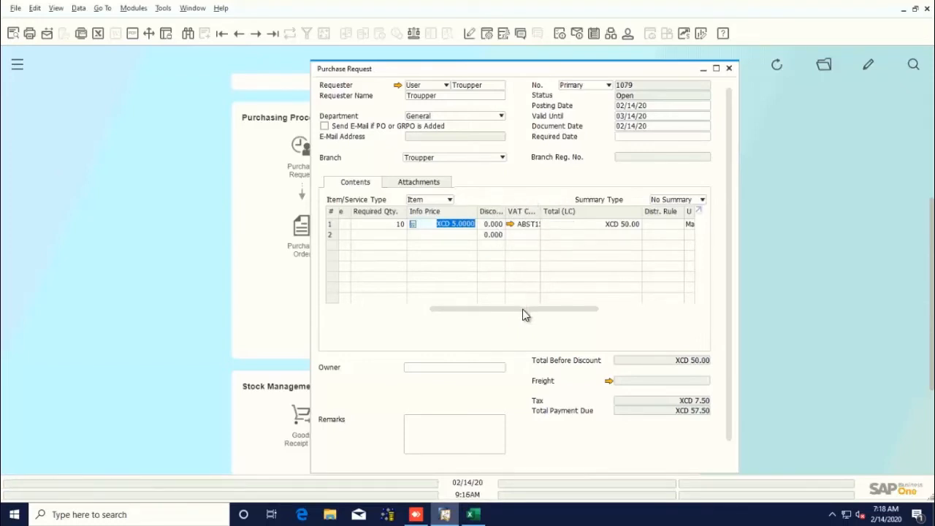
{"action": "left_click_drag", "start_coordinate": [524, 310], "coordinate": [565, 310]}
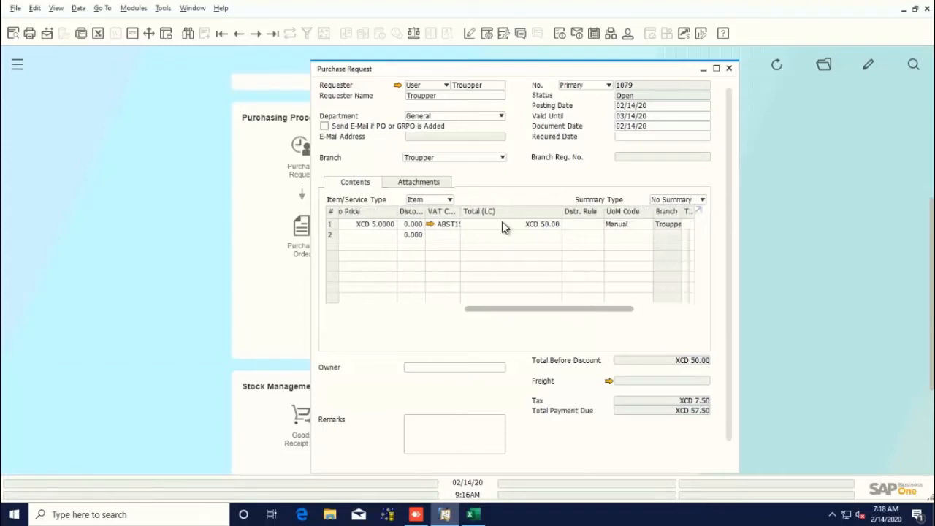
{"action": "left_click", "coordinate": [502, 222]}
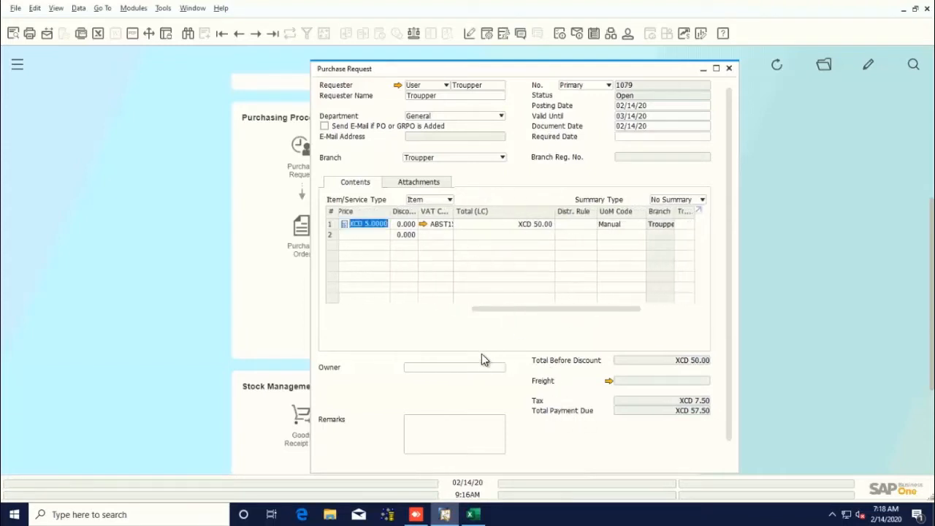
{"action": "scroll", "coordinate": [478, 354], "scroll_direction": "down", "scroll_amount": 1}
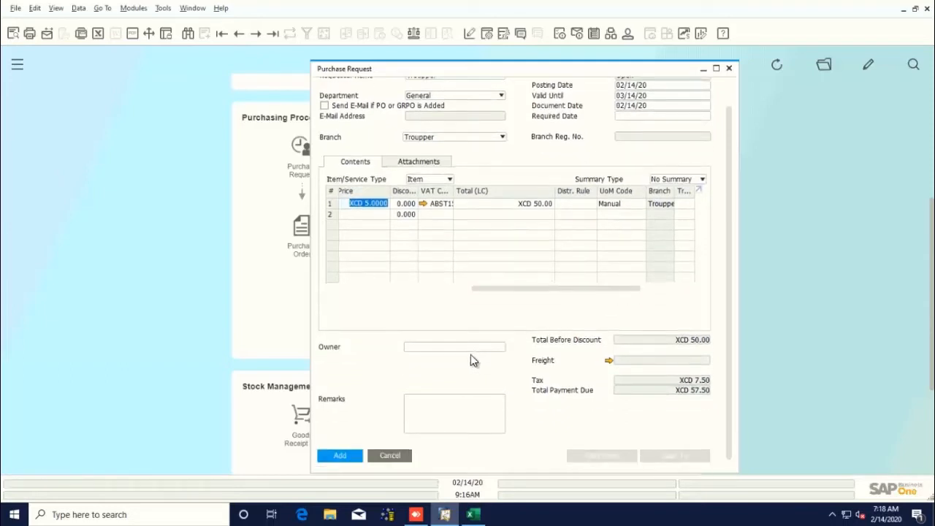
{"action": "left_click", "coordinate": [348, 456]}
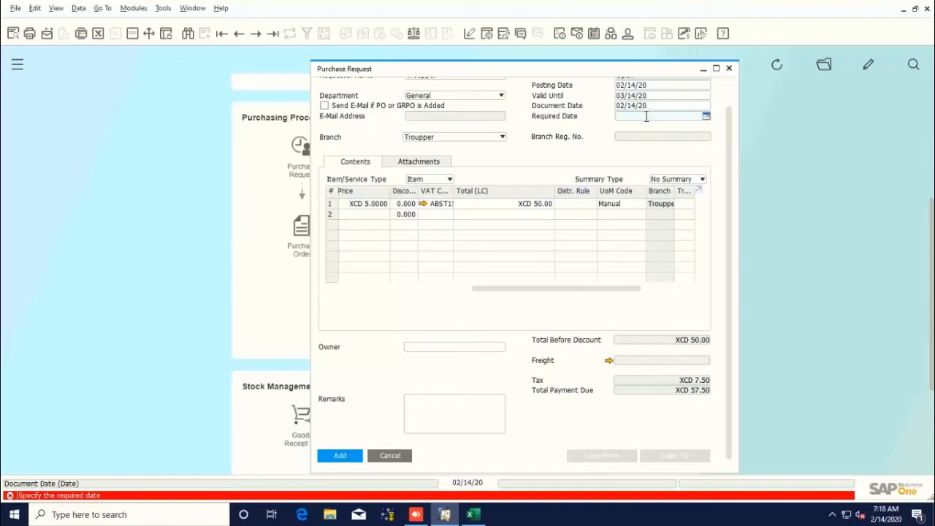
Set the required date to 02/21/20 and apply it to the existing table rows.
{"action": "left_click", "coordinate": [707, 117]}
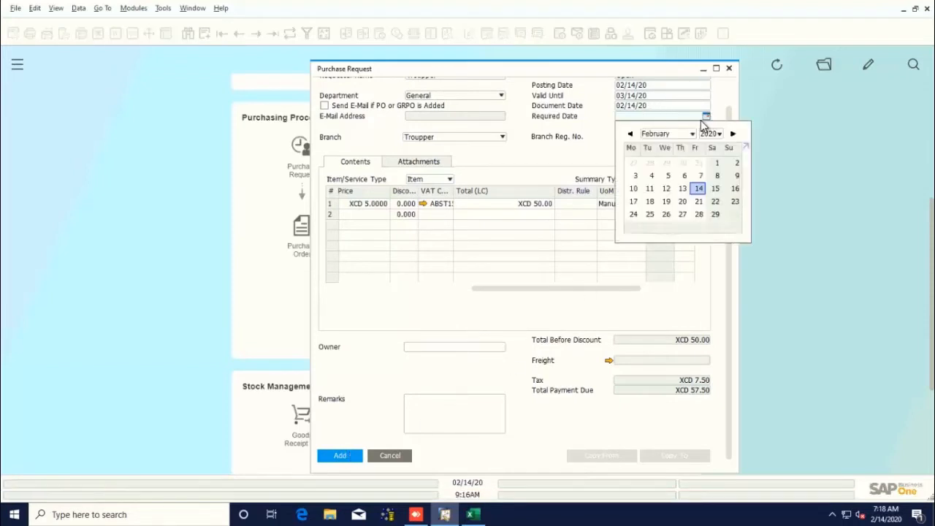
{"action": "left_click", "coordinate": [699, 201]}
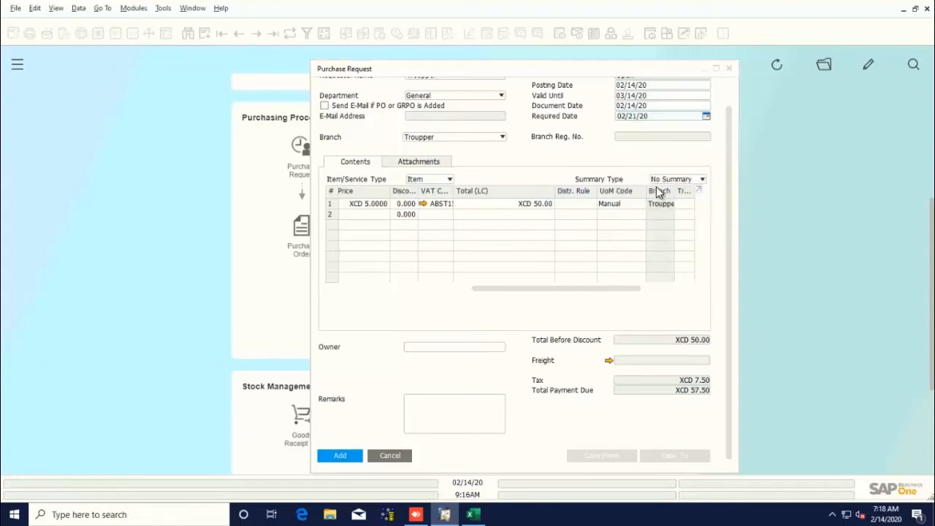
{"action": "left_click", "coordinate": [349, 457]}
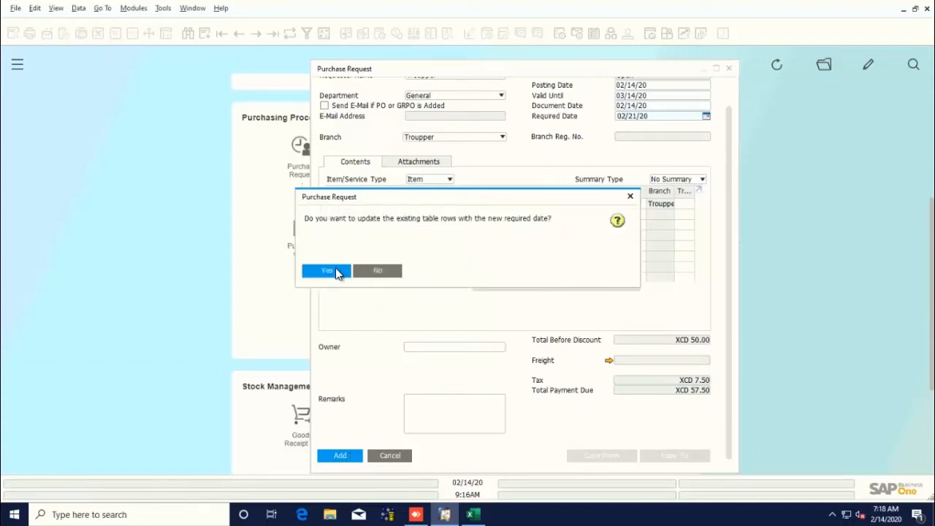
{"action": "left_click", "coordinate": [335, 269]}
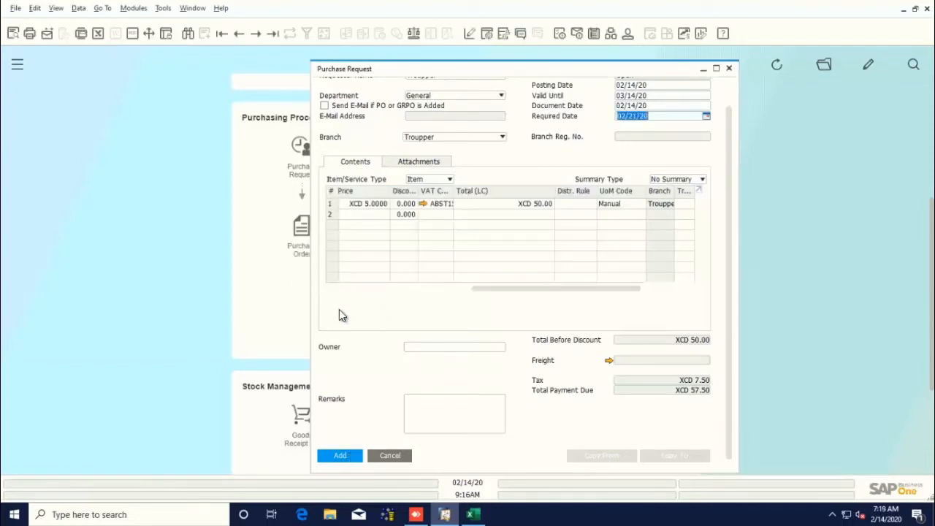
Add the purchase request and close the form.
{"action": "left_click", "coordinate": [341, 457]}
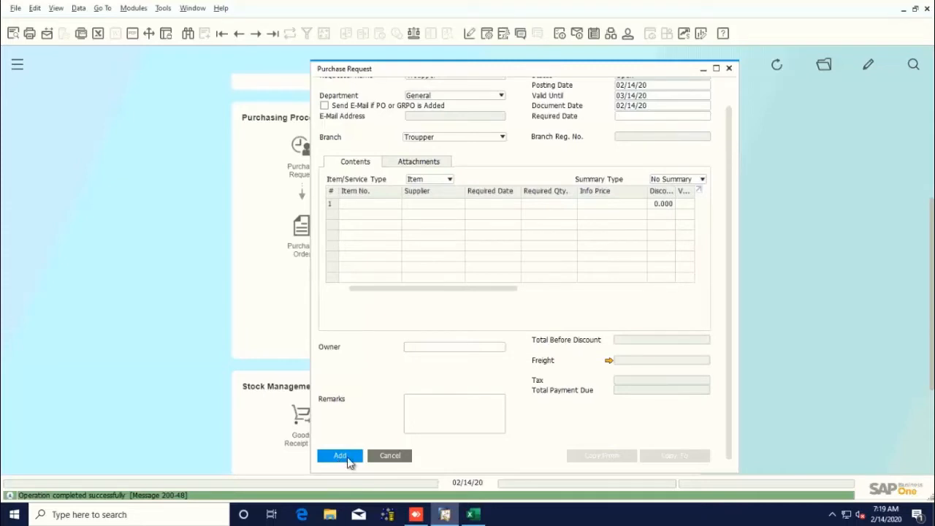
{"action": "left_click", "coordinate": [372, 452]}
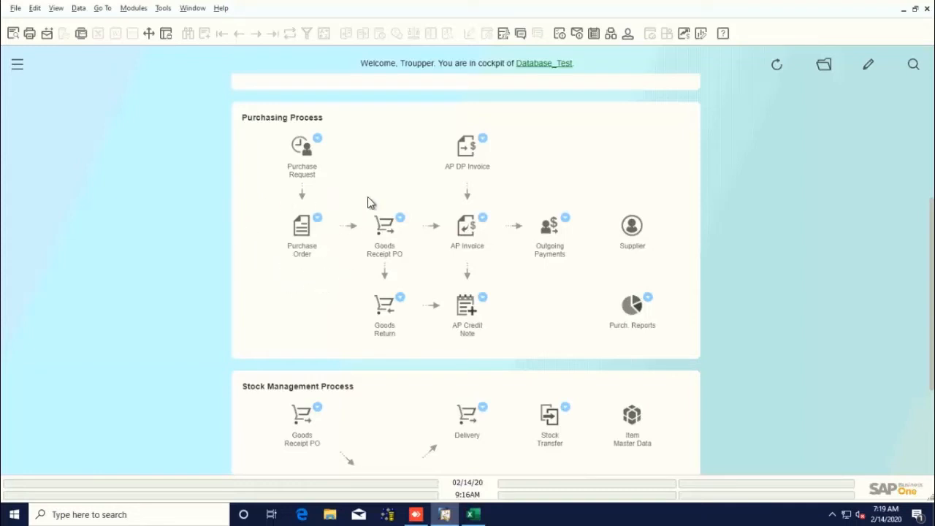
Open a new purchase order and select Supplier Test by searching its name.
{"action": "left_click", "coordinate": [300, 236]}
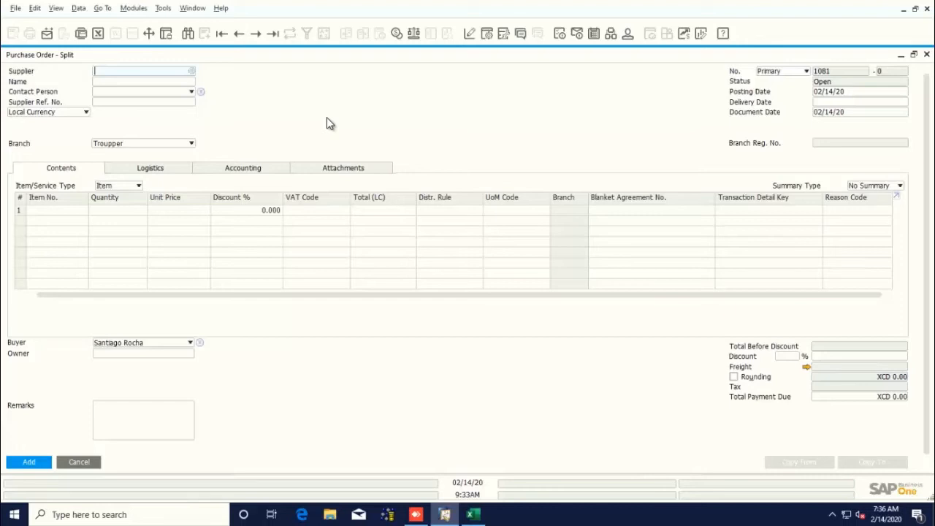
{"action": "left_click", "coordinate": [180, 84]}
{"action": "scroll", "coordinate": [449, 388], "scroll_direction": "down", "scroll_amount": 1}
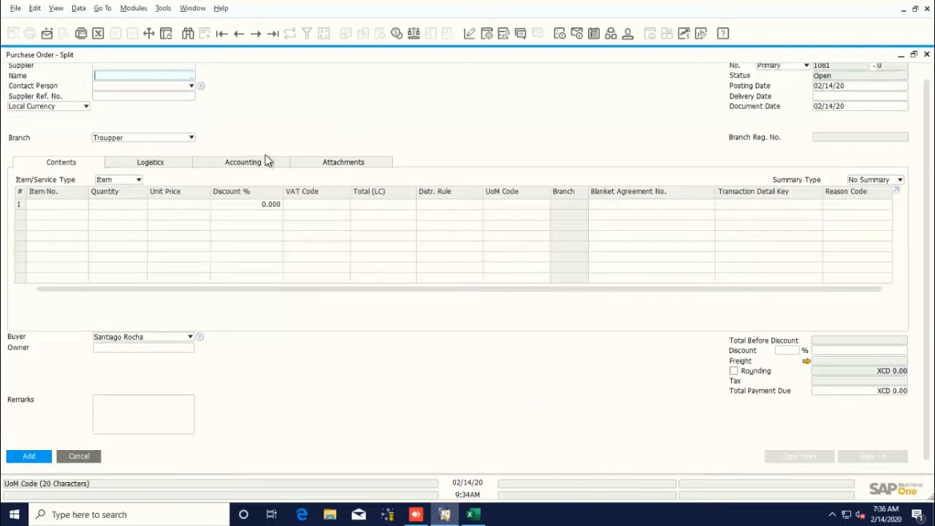
{"action": "scroll", "coordinate": [282, 151], "scroll_direction": "up", "scroll_amount": 1}
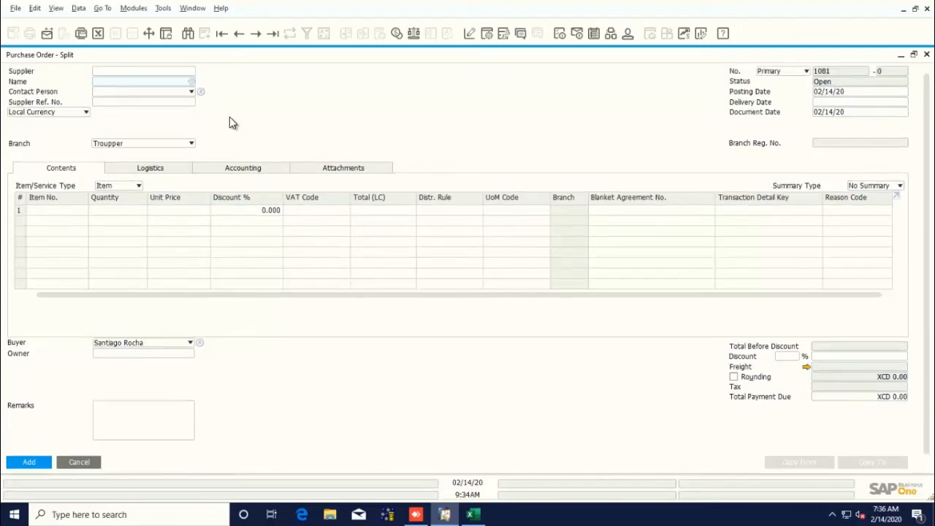
{"action": "type", "text": "supplier"}
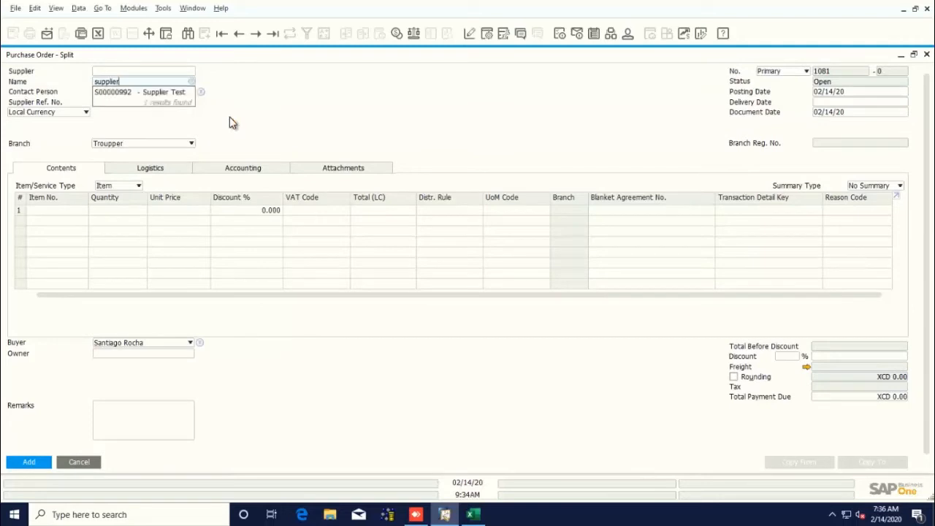
{"action": "left_click", "coordinate": [165, 92]}
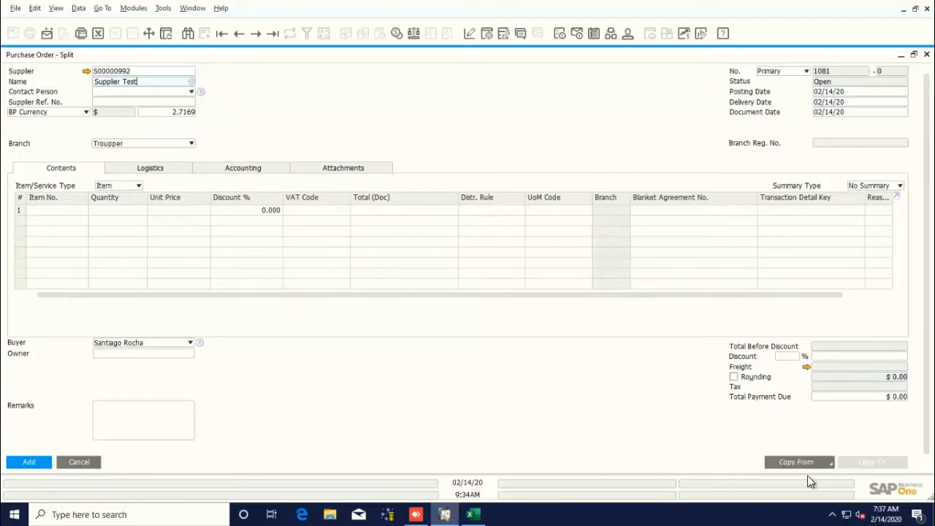
Copy purchase request 1081 into the order, drawing all data through the wizard.
{"action": "left_click", "coordinate": [806, 463]}
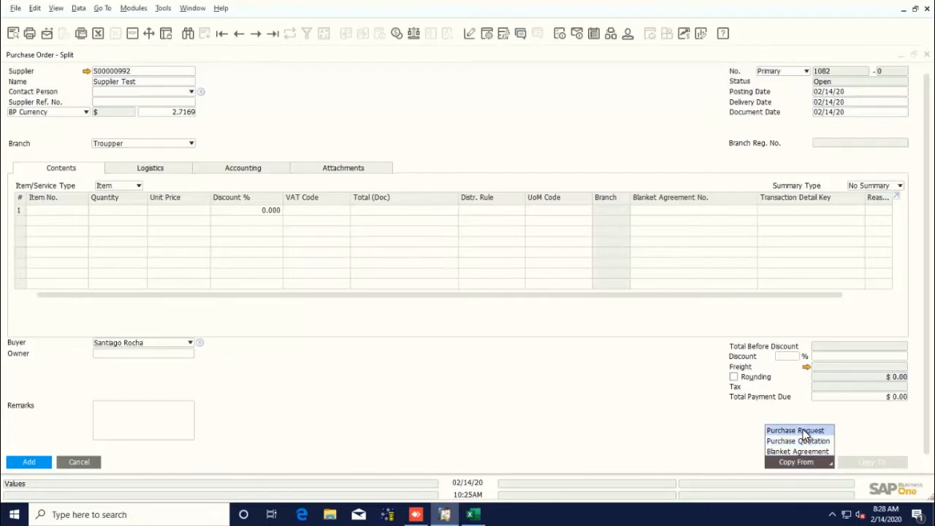
{"action": "left_click", "coordinate": [806, 431]}
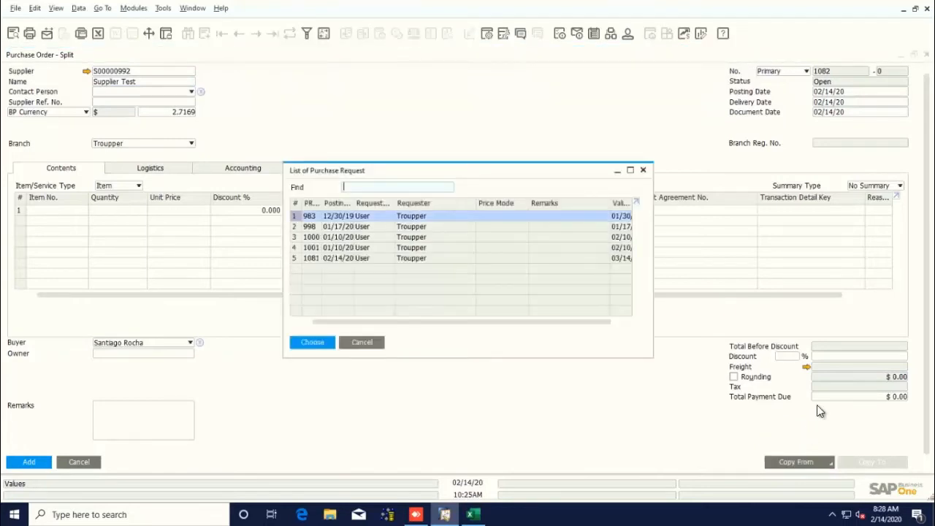
{"action": "left_click", "coordinate": [354, 260]}
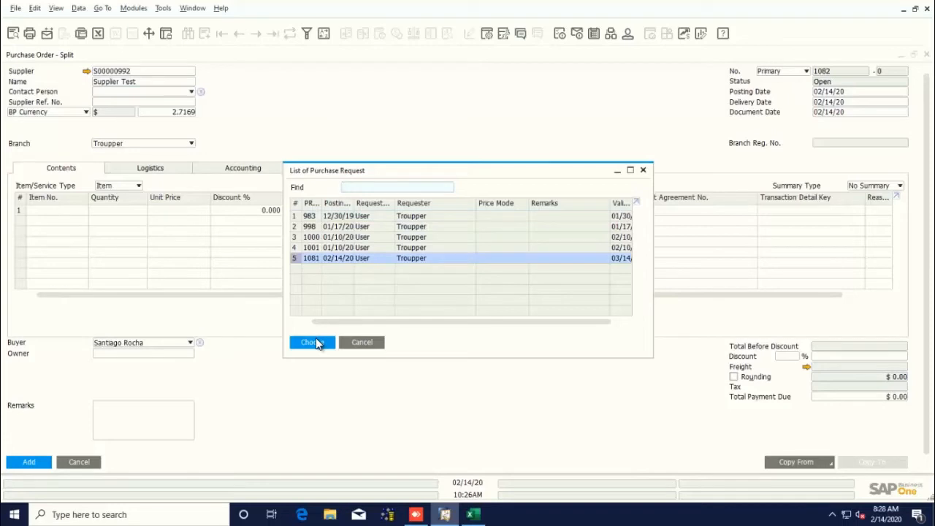
{"action": "left_click", "coordinate": [312, 342]}
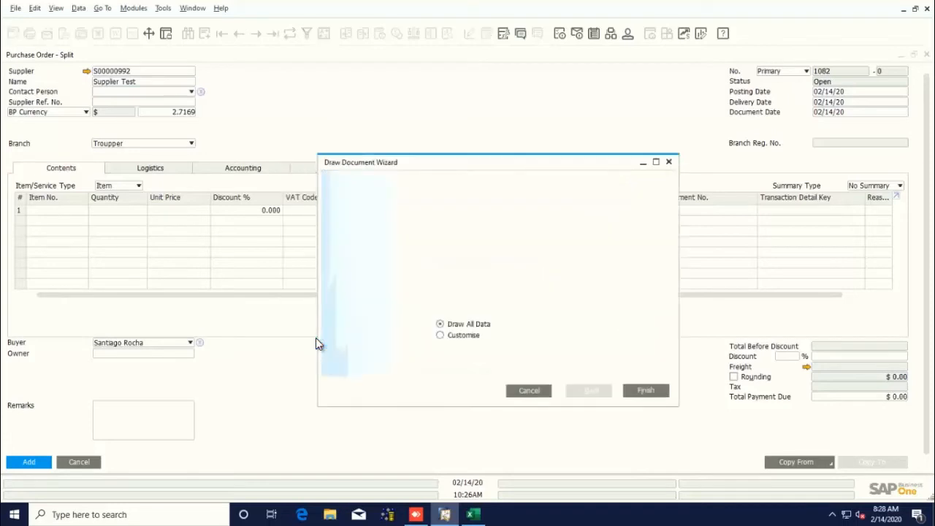
{"action": "left_click", "coordinate": [645, 391]}
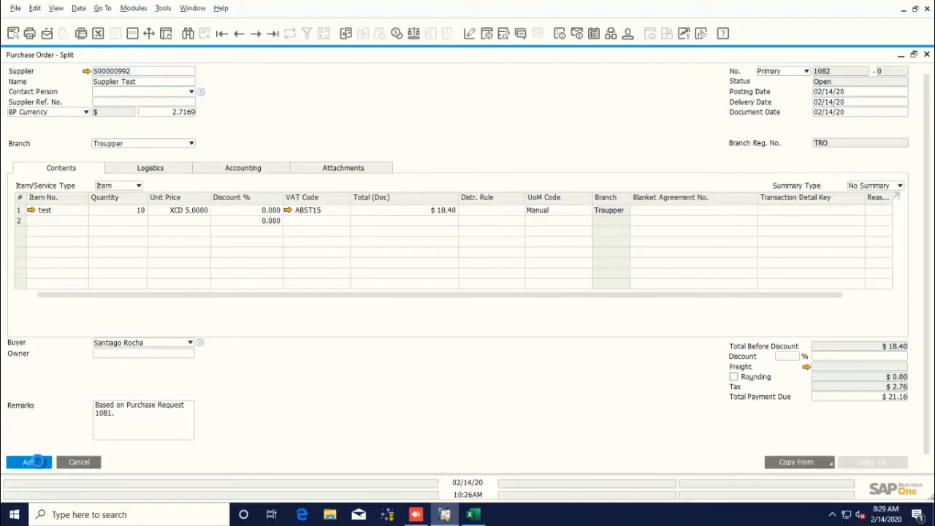
Add the purchase order and close the form.
{"action": "left_click", "coordinate": [37, 461]}
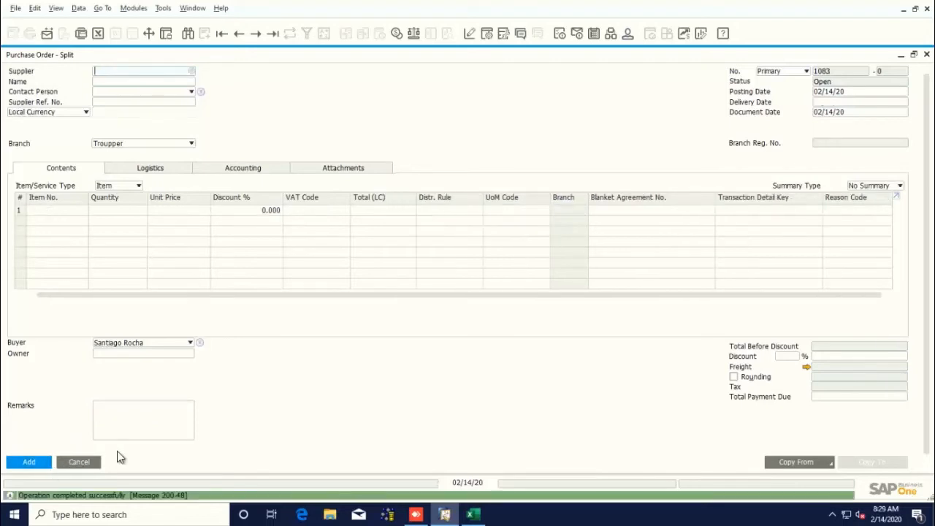
{"action": "key", "text": "Escape"}
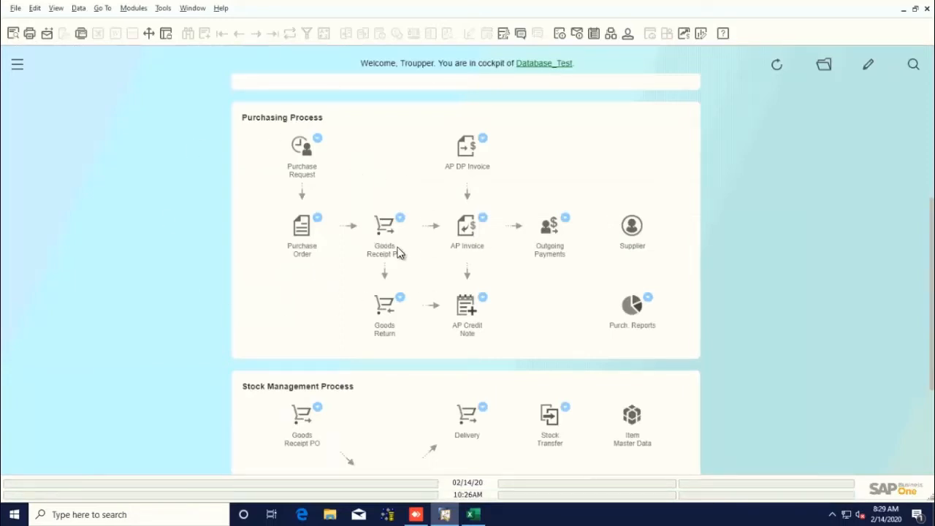
Open a new Goods Receipt PO and select Supplier Test by searching its name.
{"action": "left_click", "coordinate": [383, 225]}
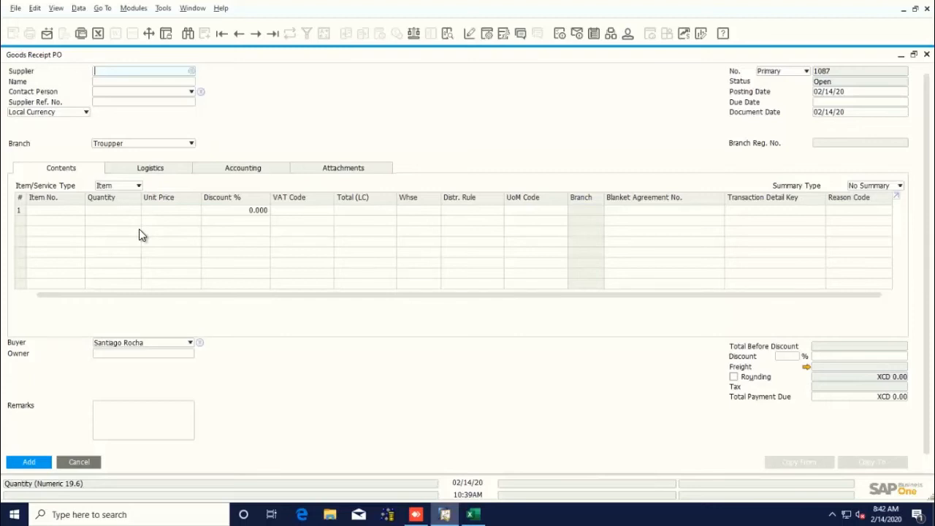
{"action": "left_click", "coordinate": [148, 82]}
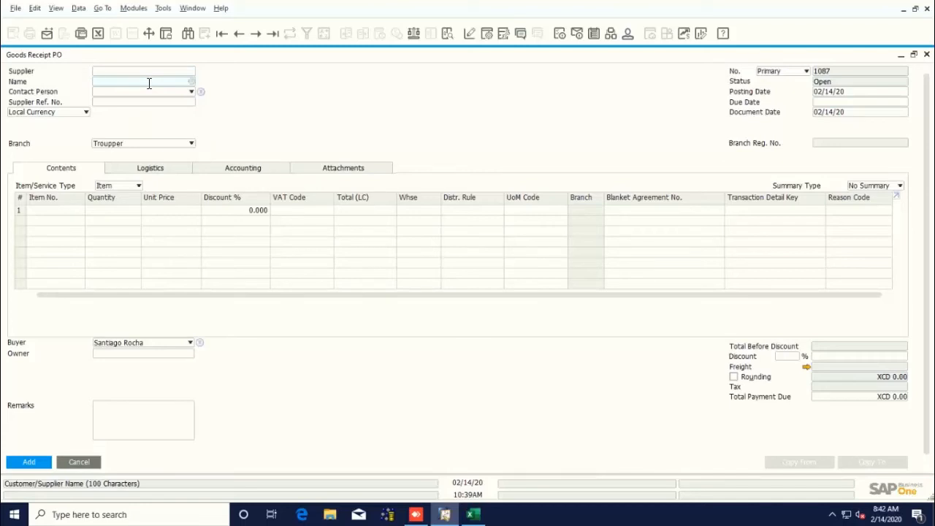
{"action": "type", "text": "supplier"}
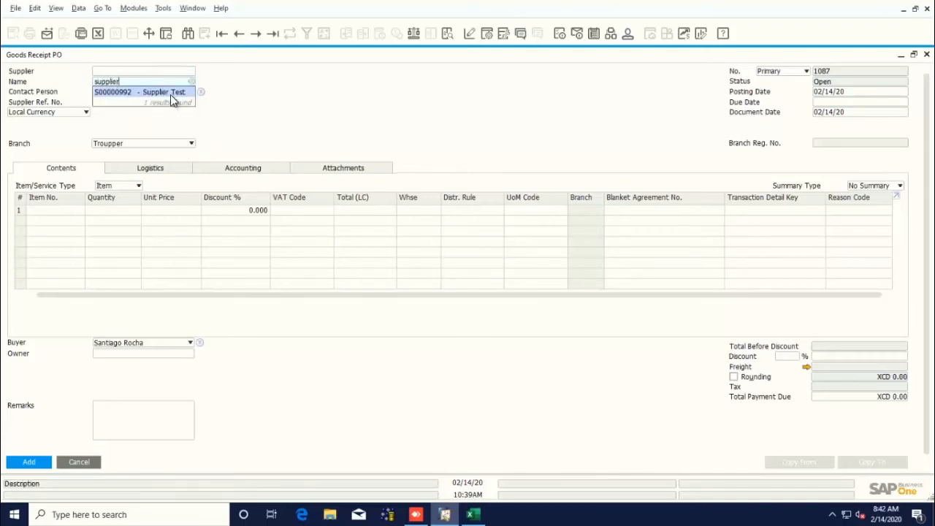
{"action": "left_click", "coordinate": [170, 95]}
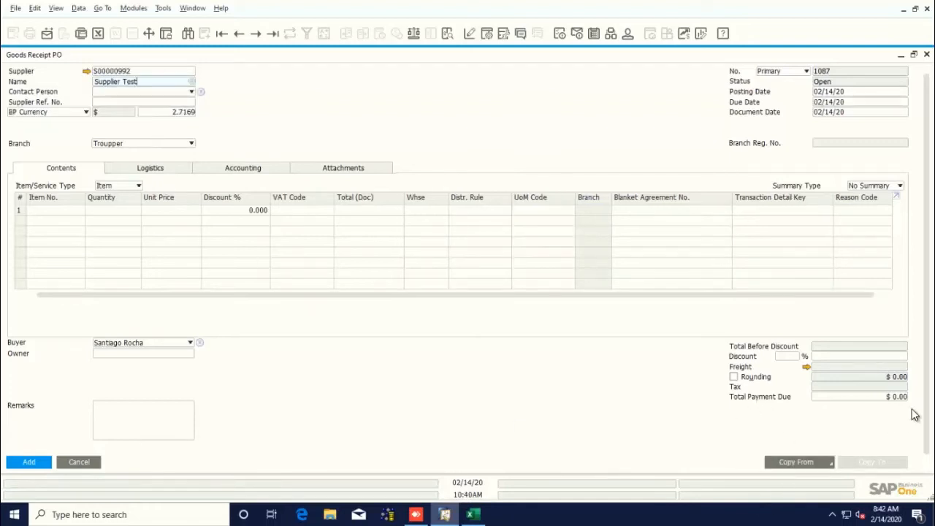
Copy purchase order 1084 into the goods receipt, drawing all data through the wizard.
{"action": "left_click", "coordinate": [811, 462]}
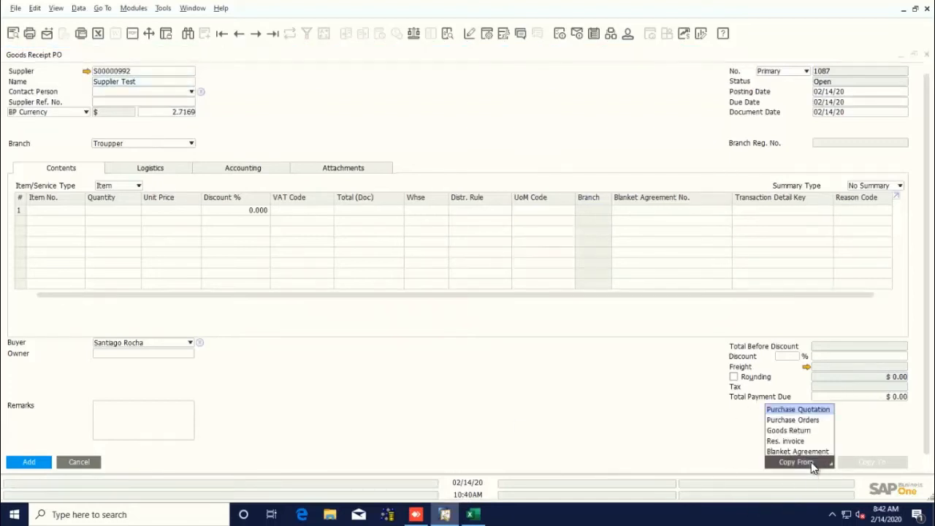
{"action": "left_click", "coordinate": [789, 419]}
{"action": "left_click", "coordinate": [382, 261]}
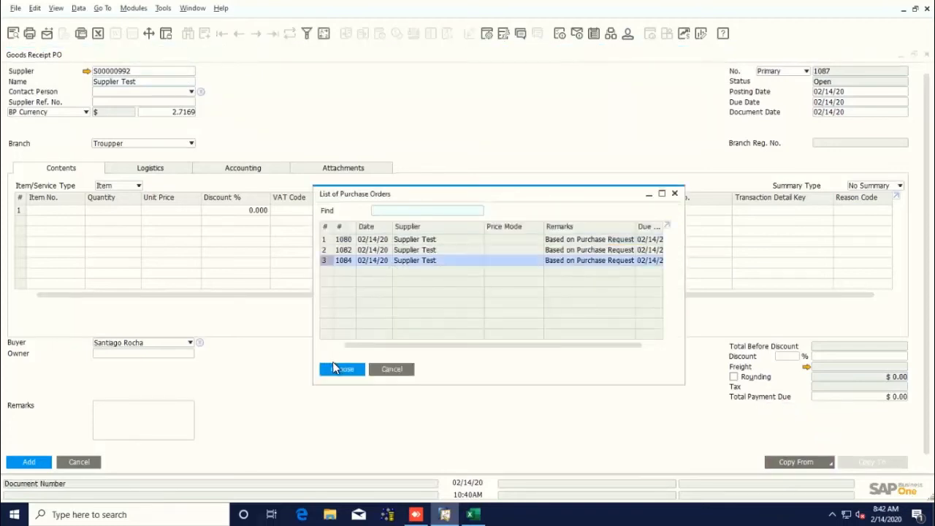
{"action": "left_click", "coordinate": [338, 368]}
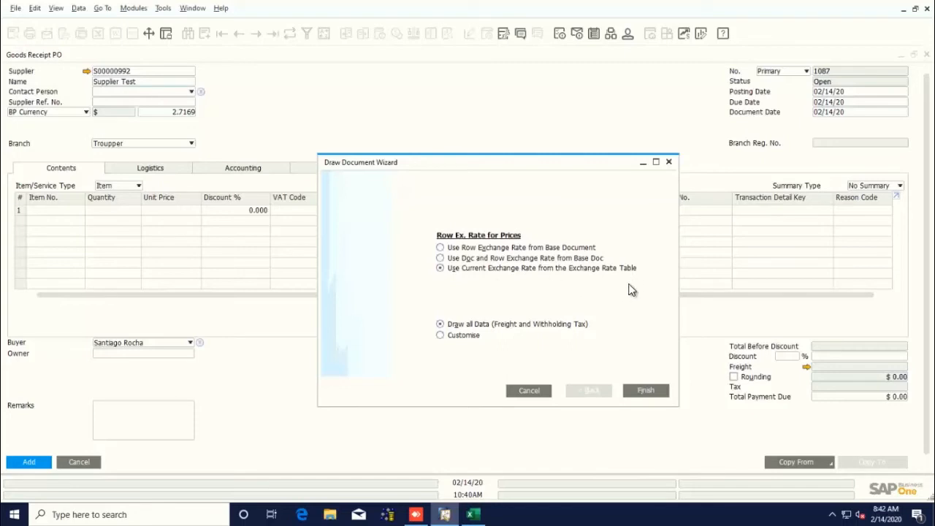
{"action": "left_click", "coordinate": [643, 390]}
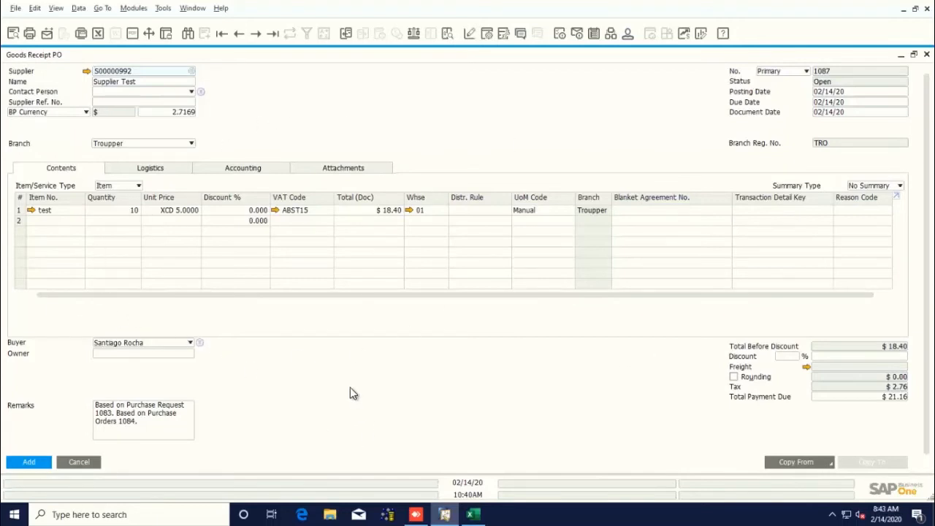
Add the goods receipt PO and close the form.
{"action": "scroll", "coordinate": [41, 443], "scroll_direction": "down", "scroll_amount": 1}
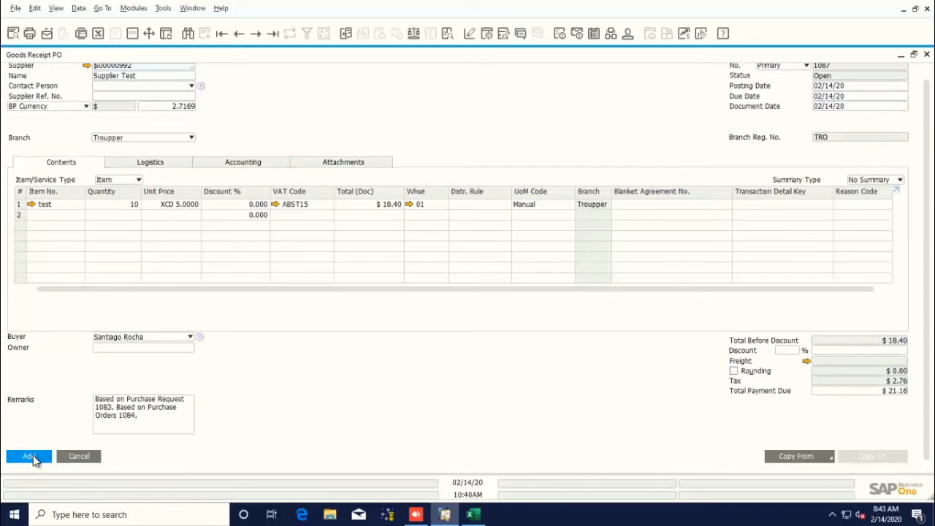
{"action": "left_click", "coordinate": [29, 457]}
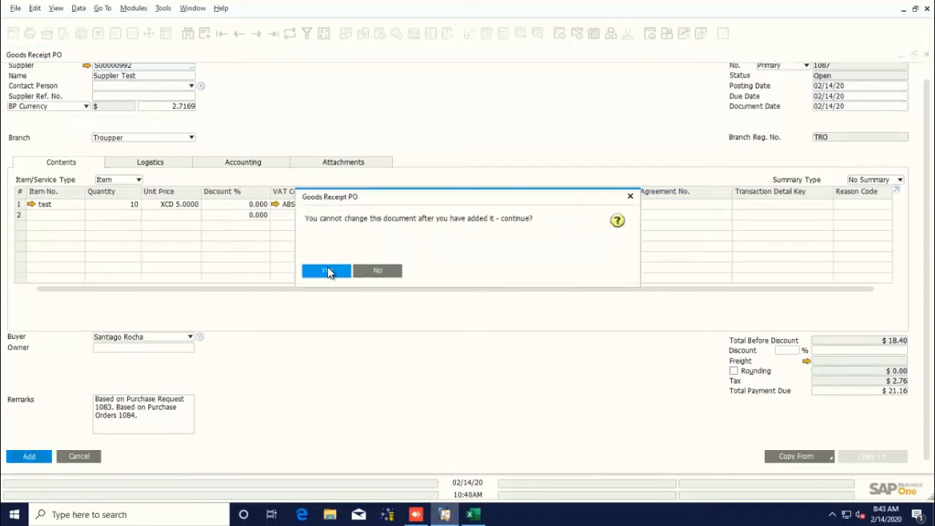
{"action": "left_click", "coordinate": [329, 272]}
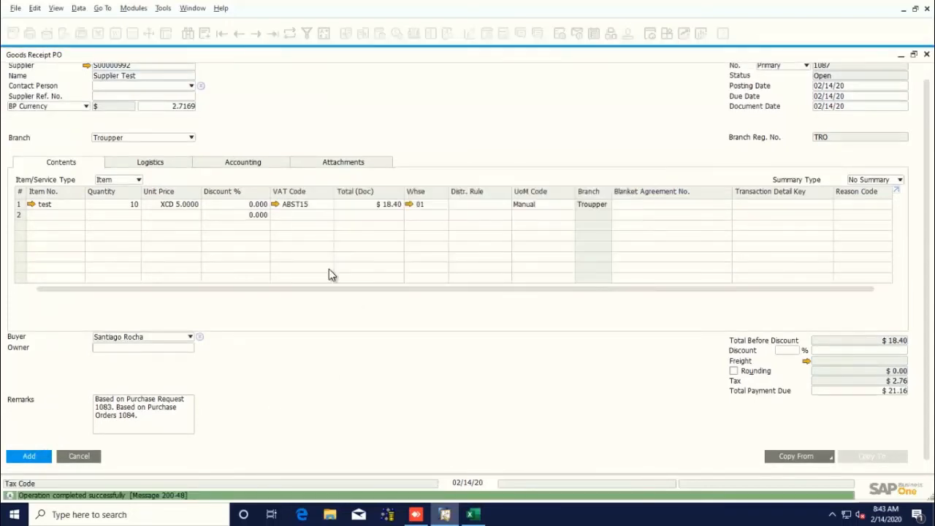
{"action": "key", "text": "Escape"}
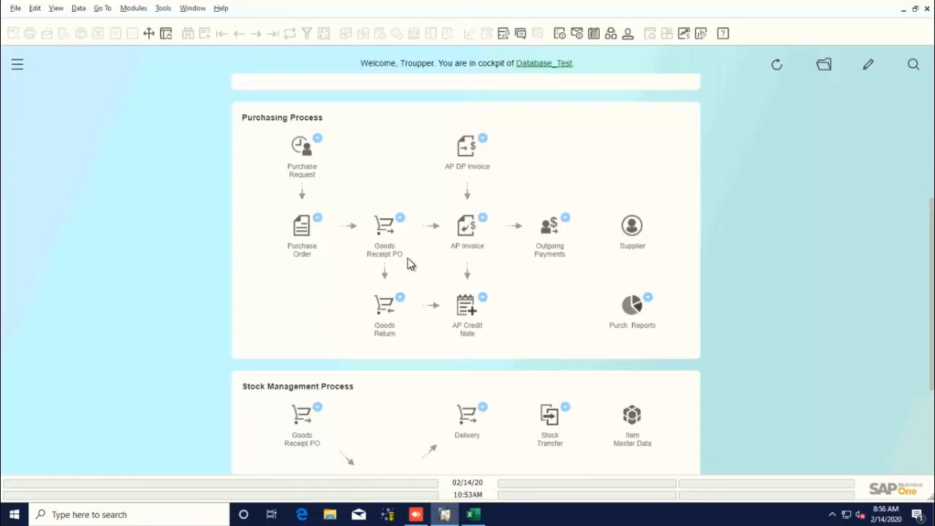
Open a new AP Invoice full-size and select Supplier Test by searching its name.
{"action": "left_click", "coordinate": [468, 239]}
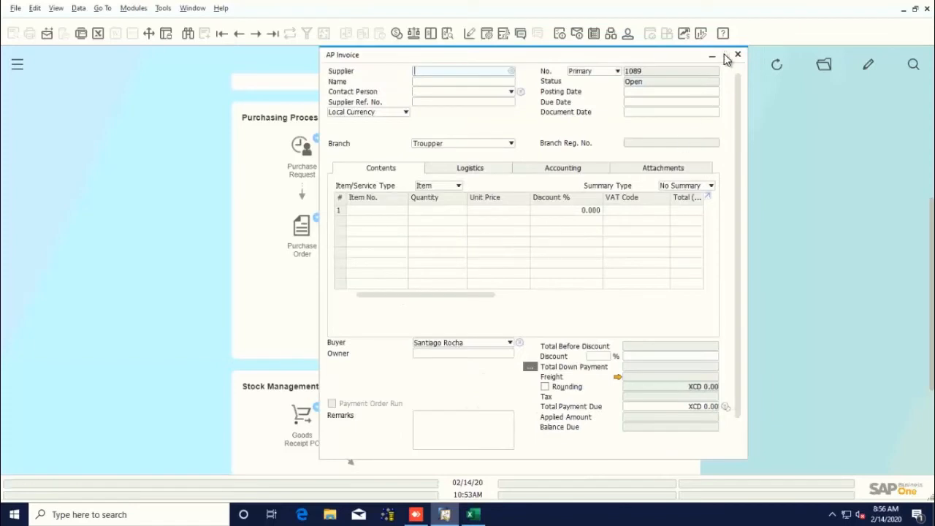
{"action": "double_click", "coordinate": [725, 57]}
{"action": "left_click", "coordinate": [726, 55]}
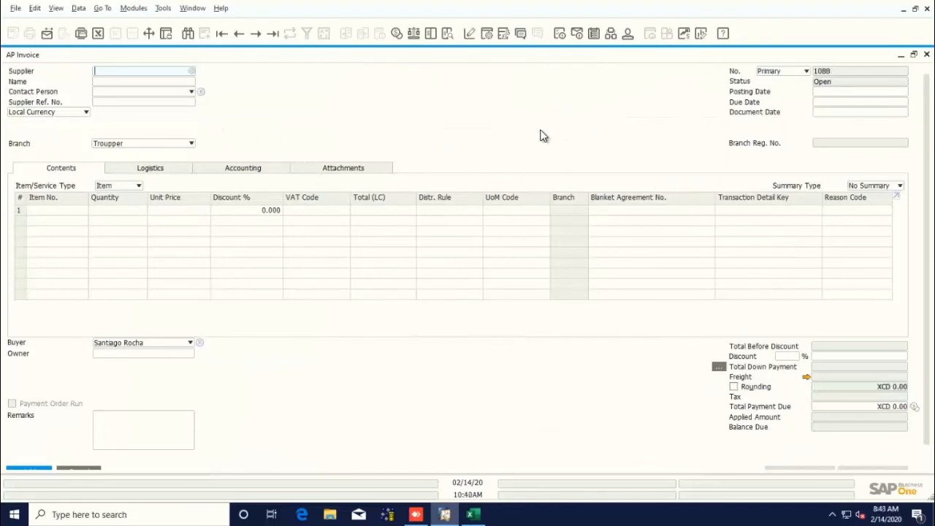
{"action": "left_click", "coordinate": [161, 81]}
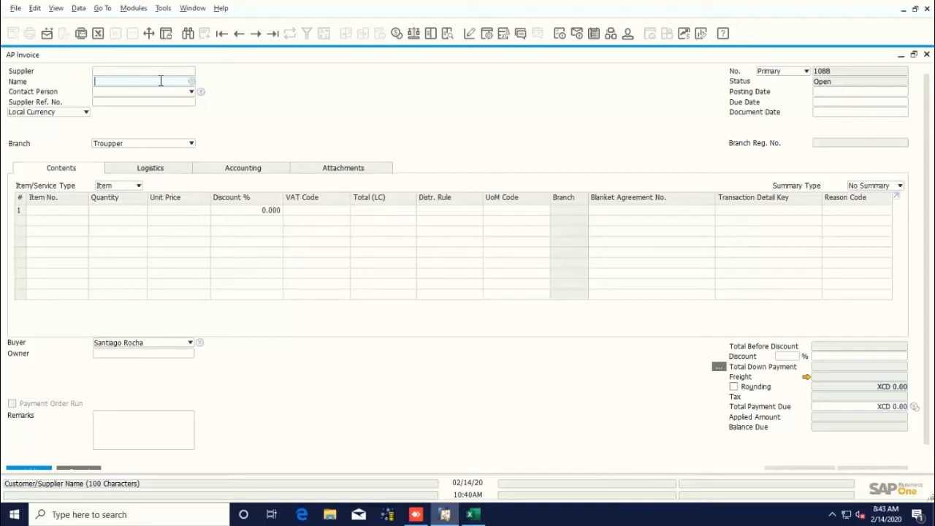
{"action": "type", "text": "supplier"}
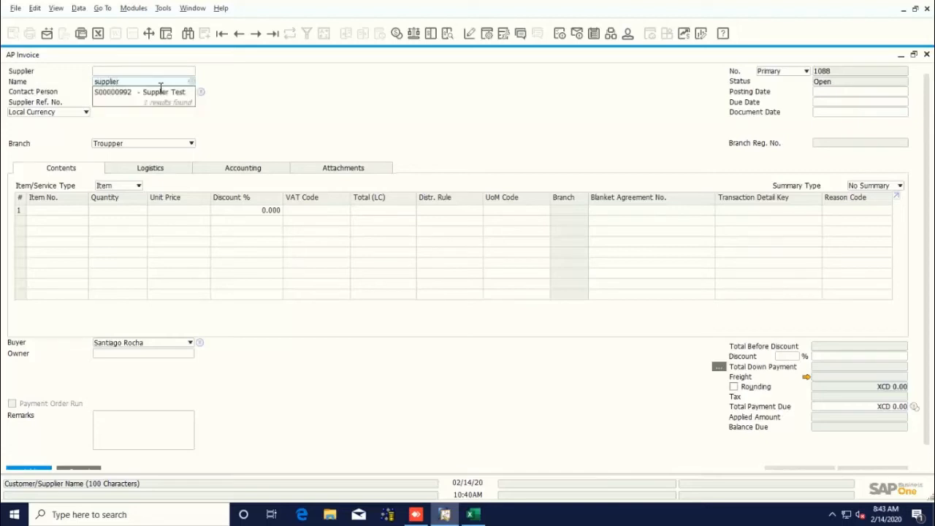
{"action": "left_click", "coordinate": [161, 92]}
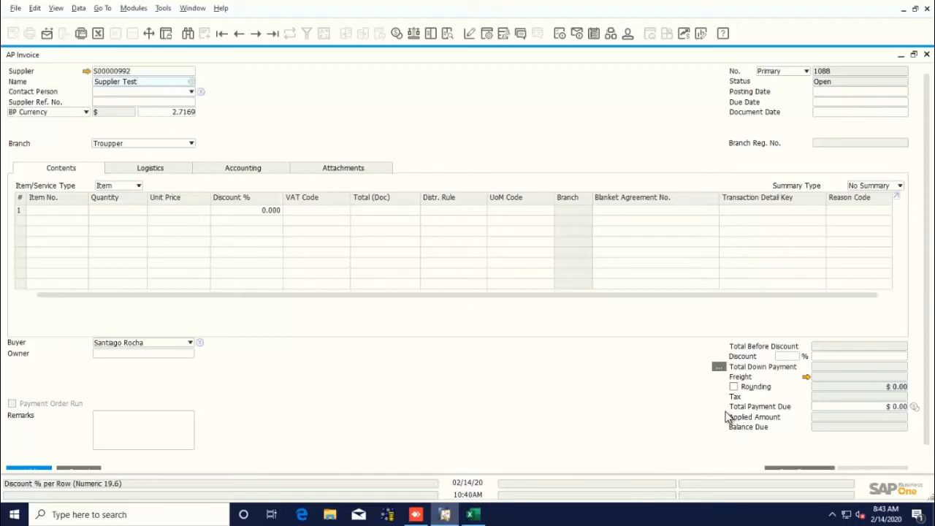
Copy goods receipt PO 1087 into the invoice, drawing all data through the wizard.
{"action": "scroll", "coordinate": [632, 385], "scroll_direction": "down", "scroll_amount": 1}
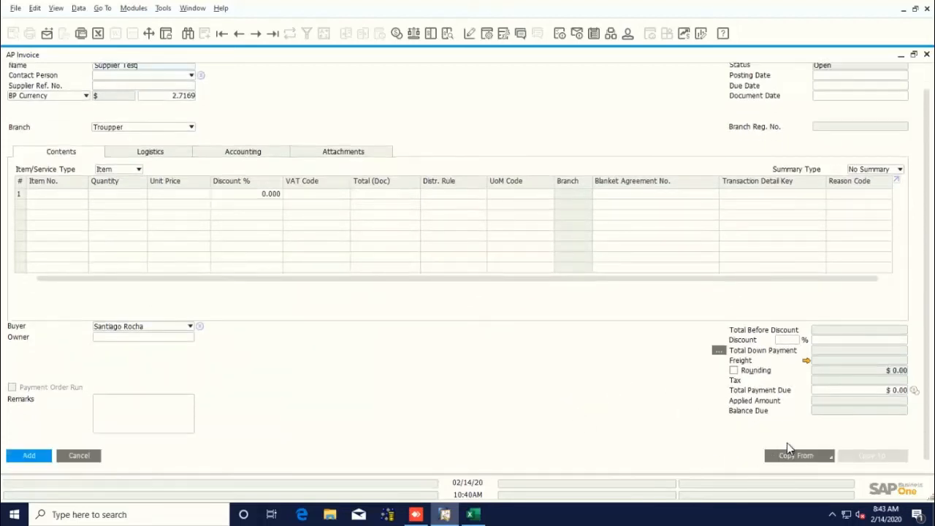
{"action": "left_click", "coordinate": [788, 454]}
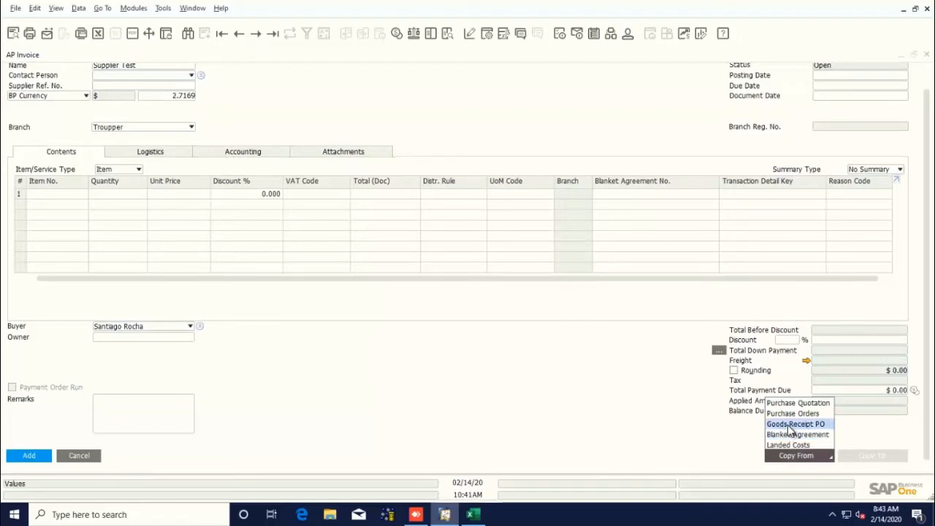
{"action": "left_click", "coordinate": [789, 426]}
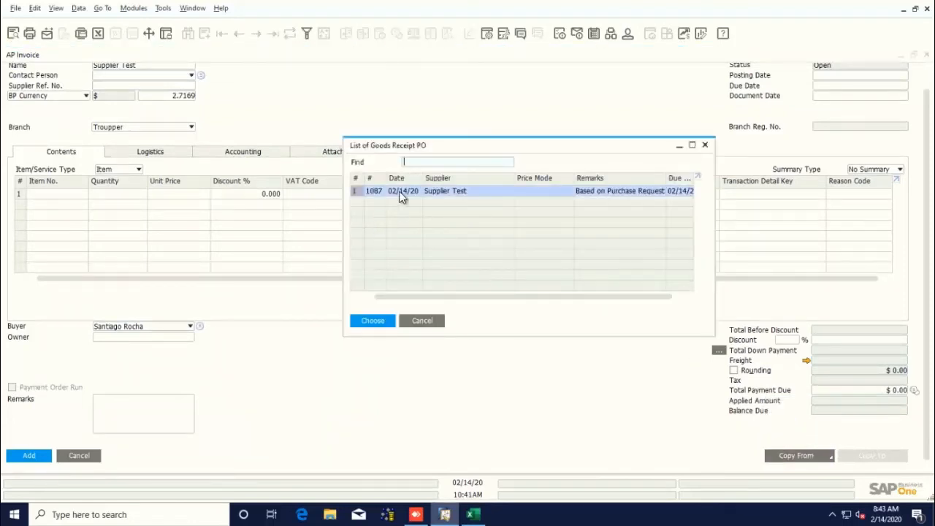
{"action": "left_click", "coordinate": [368, 323]}
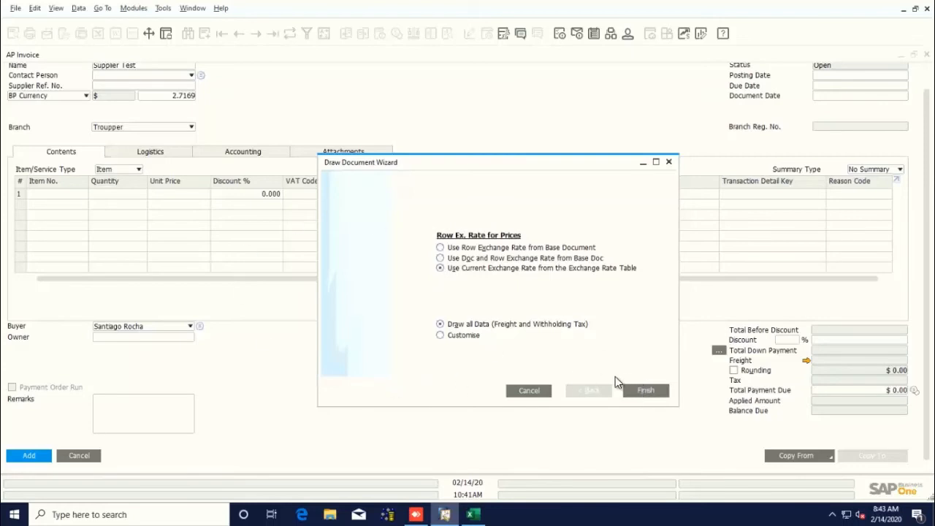
{"action": "left_click", "coordinate": [634, 390]}
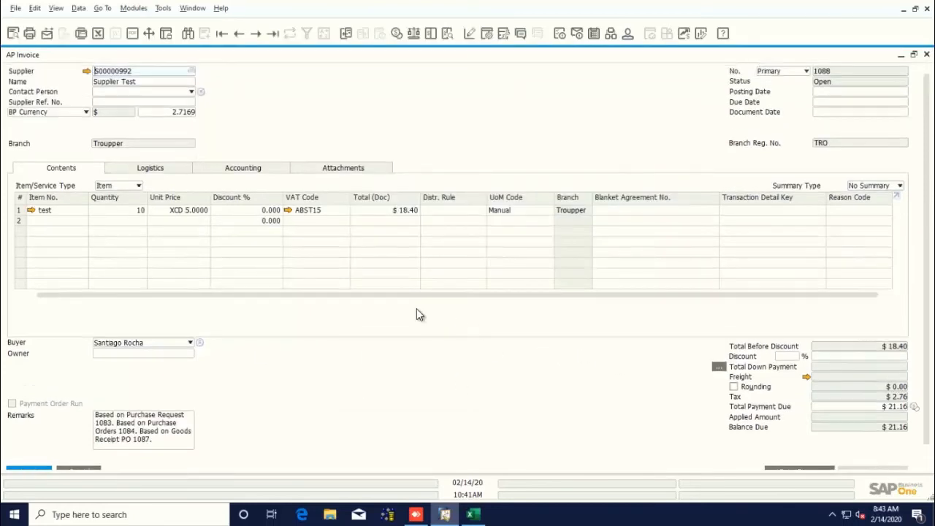
Try to add the AP invoice.
{"action": "scroll", "coordinate": [417, 308], "scroll_direction": "down", "scroll_amount": 1}
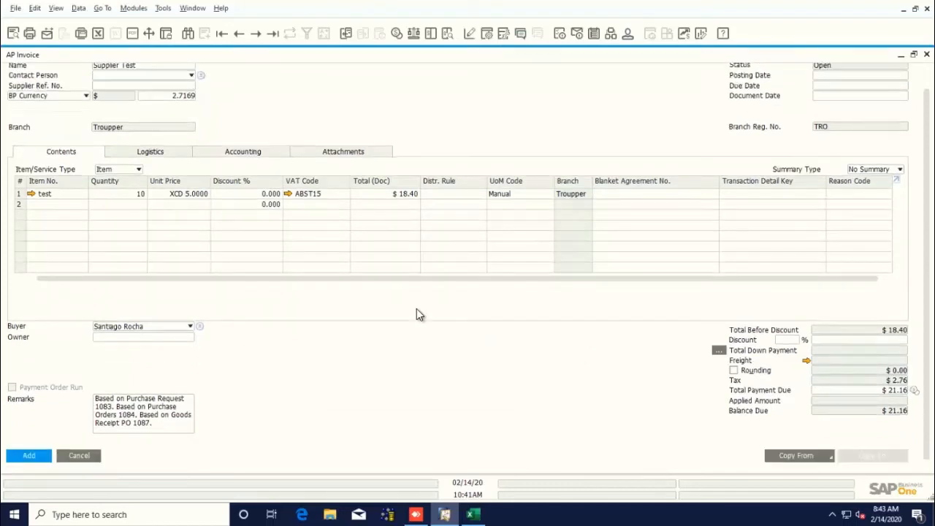
{"action": "scroll", "coordinate": [417, 308], "scroll_direction": "up", "scroll_amount": 1}
{"action": "scroll", "coordinate": [411, 311], "scroll_direction": "down", "scroll_amount": 1}
{"action": "scroll", "coordinate": [435, 279], "scroll_direction": "up", "scroll_amount": 1}
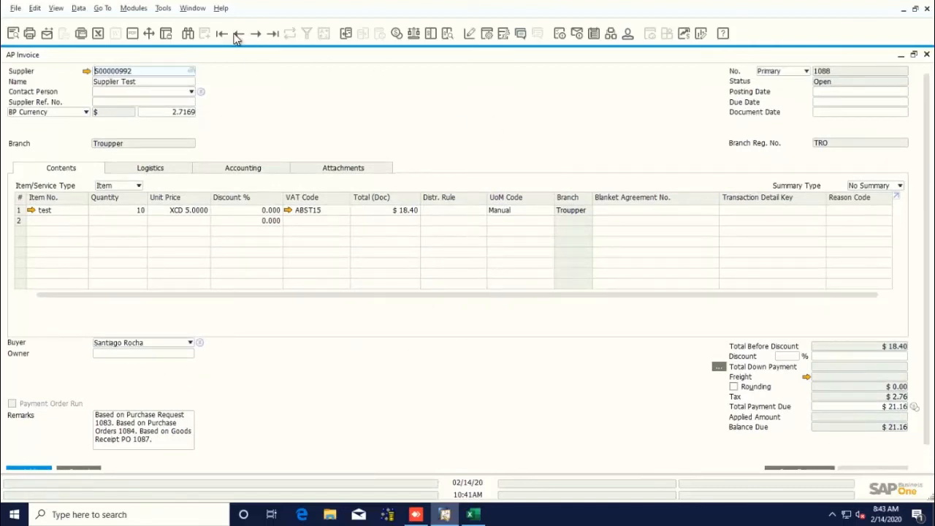
{"action": "scroll", "coordinate": [328, 321], "scroll_direction": "down", "scroll_amount": 1}
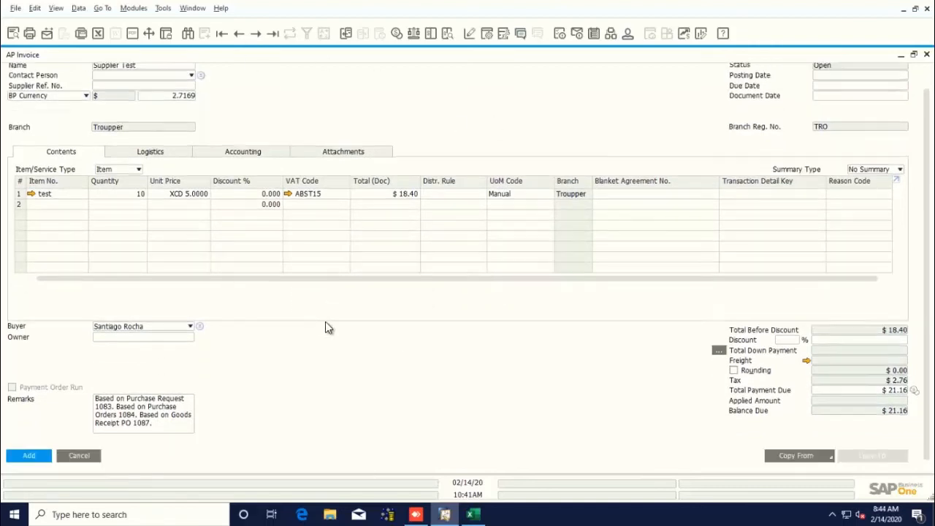
{"action": "left_click", "coordinate": [28, 457]}
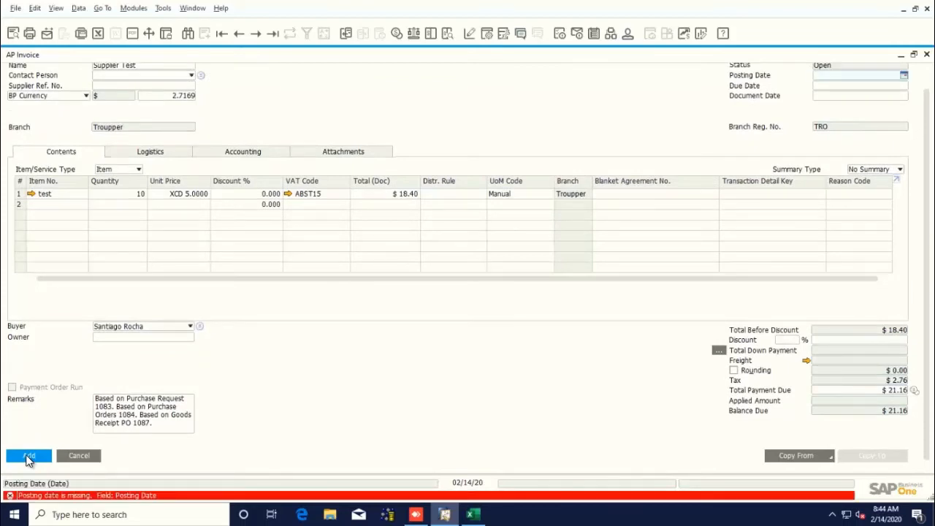
Set the invoice's posting date to 02/14/20 and fill the due date.
{"action": "scroll", "coordinate": [125, 445], "scroll_direction": "up", "scroll_amount": 1}
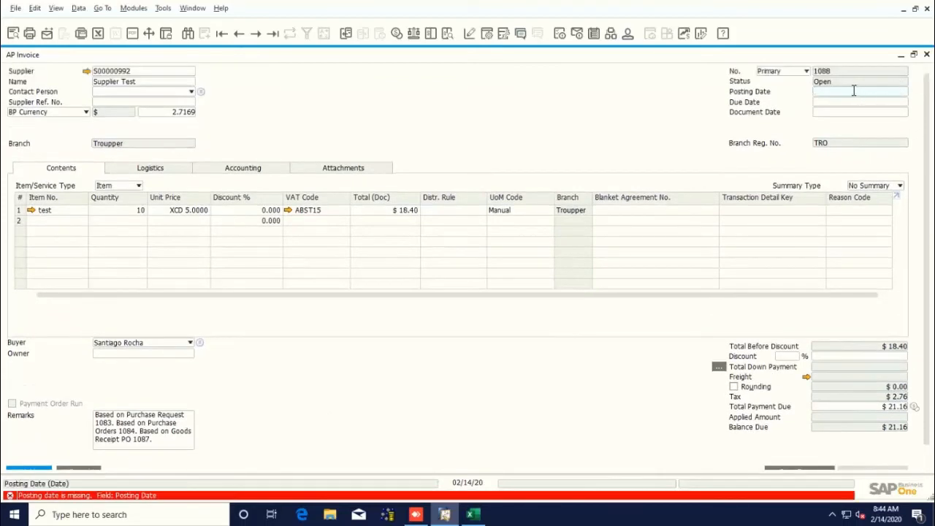
{"action": "left_click", "coordinate": [902, 95]}
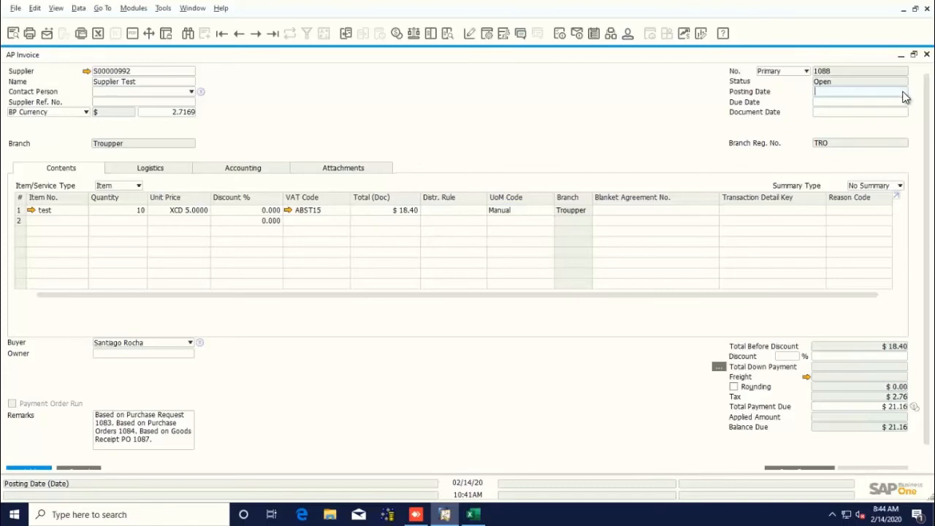
{"action": "left_click", "coordinate": [906, 98]}
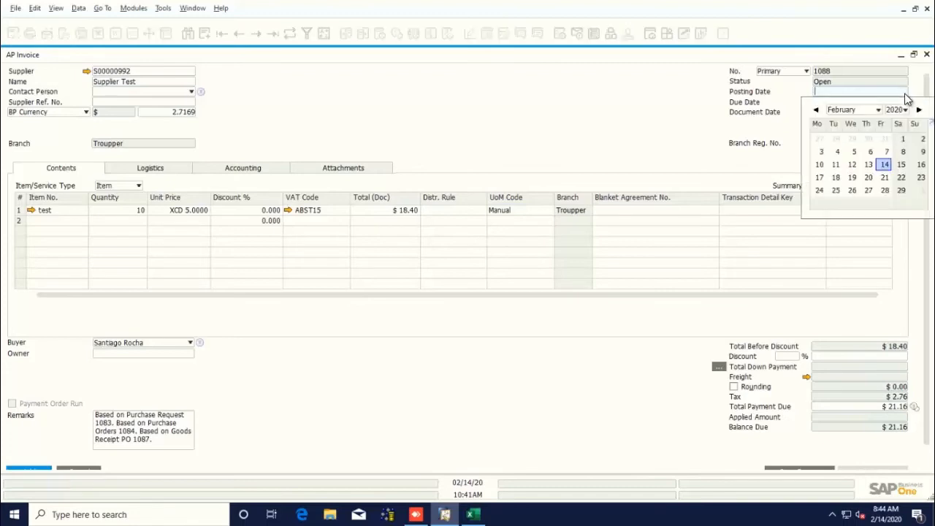
{"action": "left_click", "coordinate": [885, 164]}
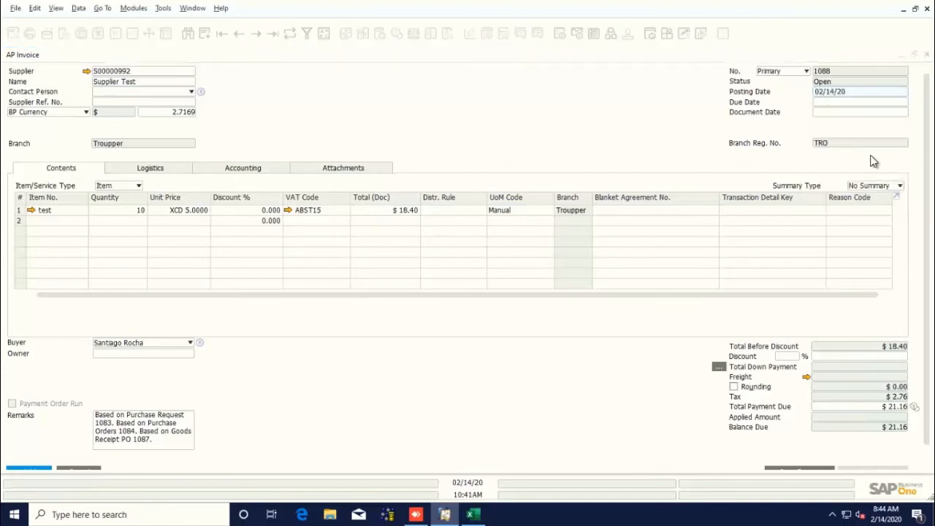
{"action": "left_click", "coordinate": [848, 101]}
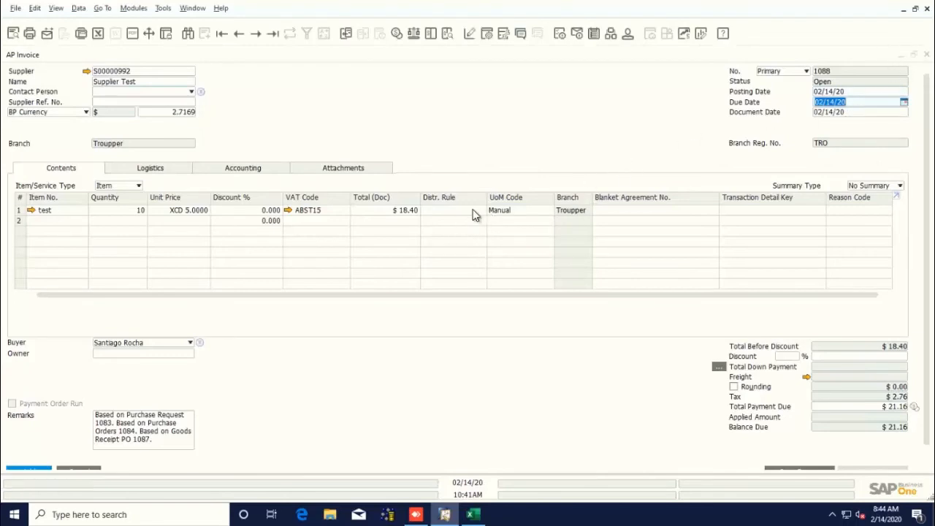
Add the AP invoice and close the form.
{"action": "scroll", "coordinate": [355, 367], "scroll_direction": "down", "scroll_amount": 1}
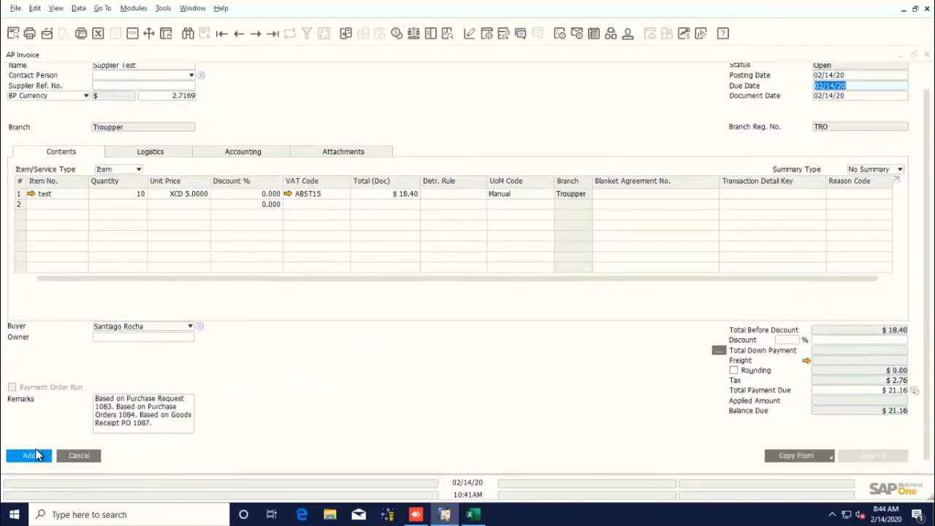
{"action": "left_click", "coordinate": [30, 456]}
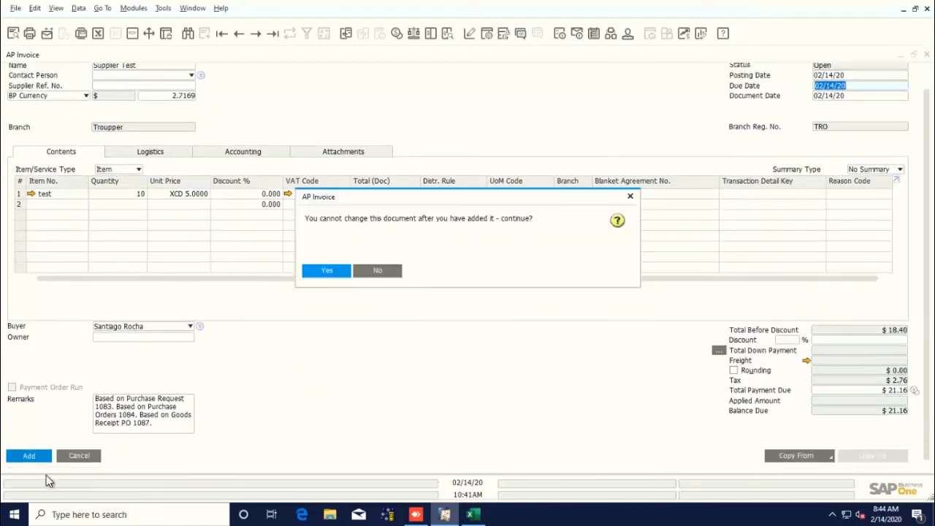
{"action": "left_click", "coordinate": [329, 270]}
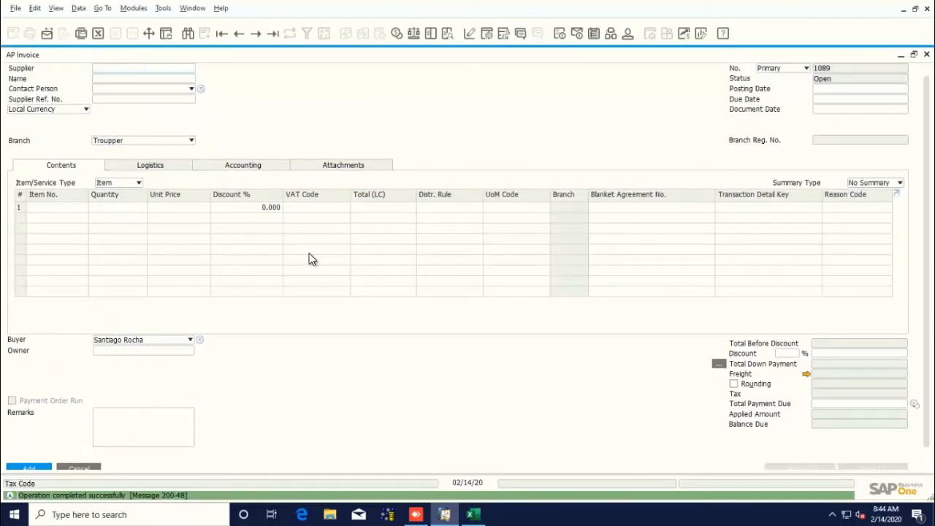
{"action": "key", "text": "Escape"}
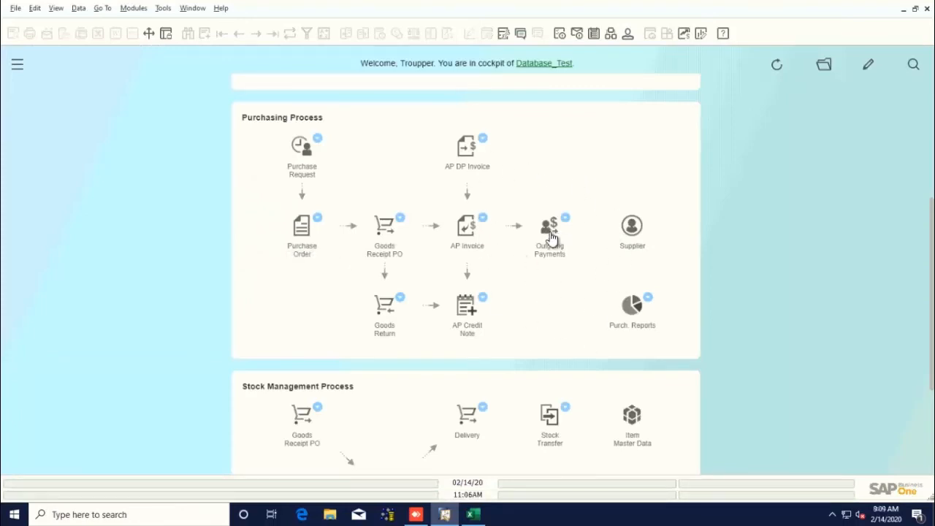
Open a new outgoing payment and choose Supplier Test as the vendor by name.
{"action": "left_click", "coordinate": [548, 246]}
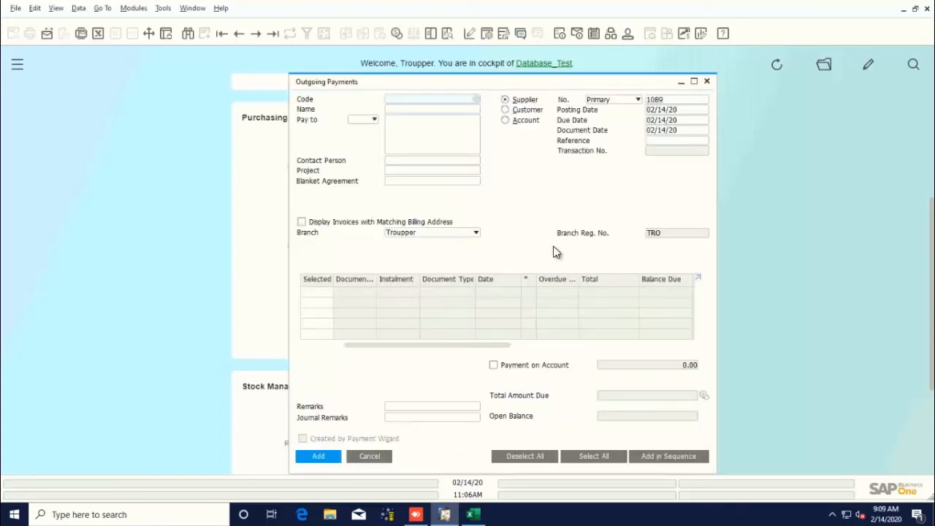
{"action": "left_click", "coordinate": [694, 83]}
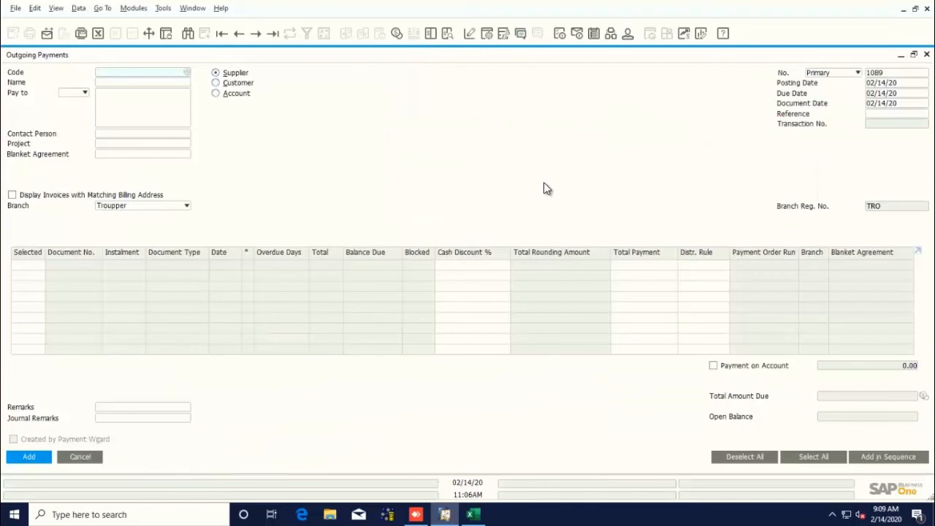
{"action": "left_click", "coordinate": [166, 83]}
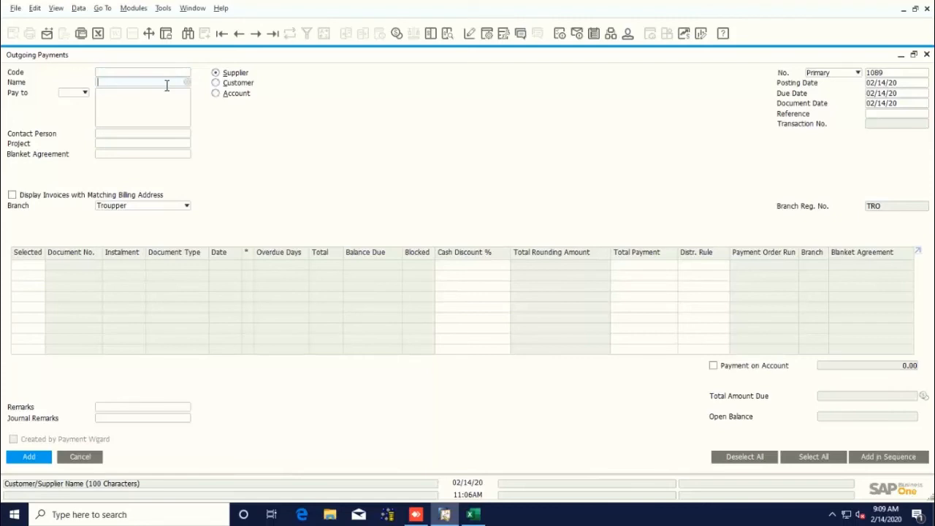
{"action": "type", "text": "supplier"}
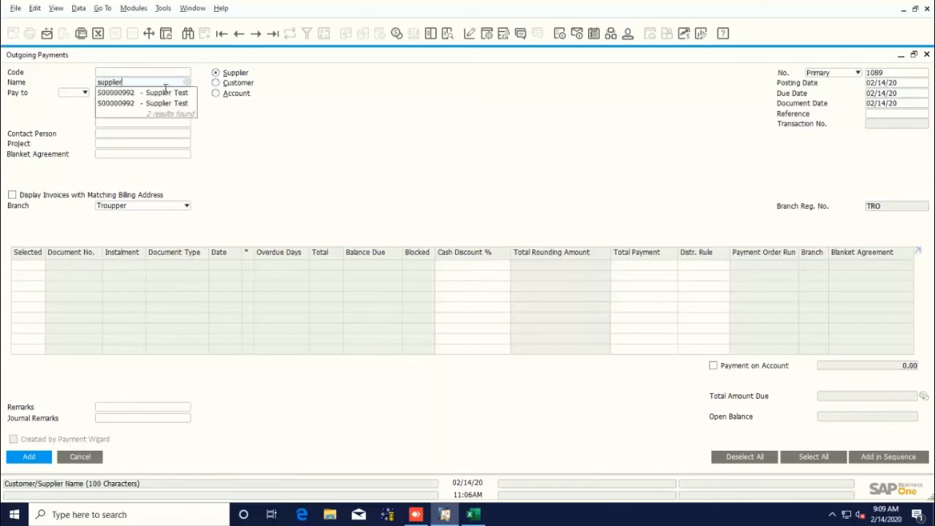
{"action": "left_click", "coordinate": [163, 95]}
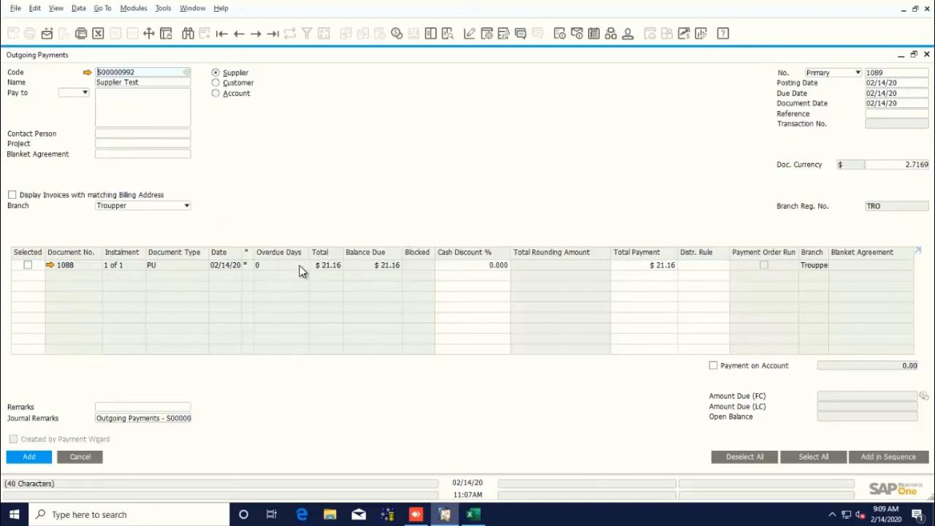
Select invoice 1088 for payment and open the payment means window.
{"action": "left_click", "coordinate": [28, 265]}
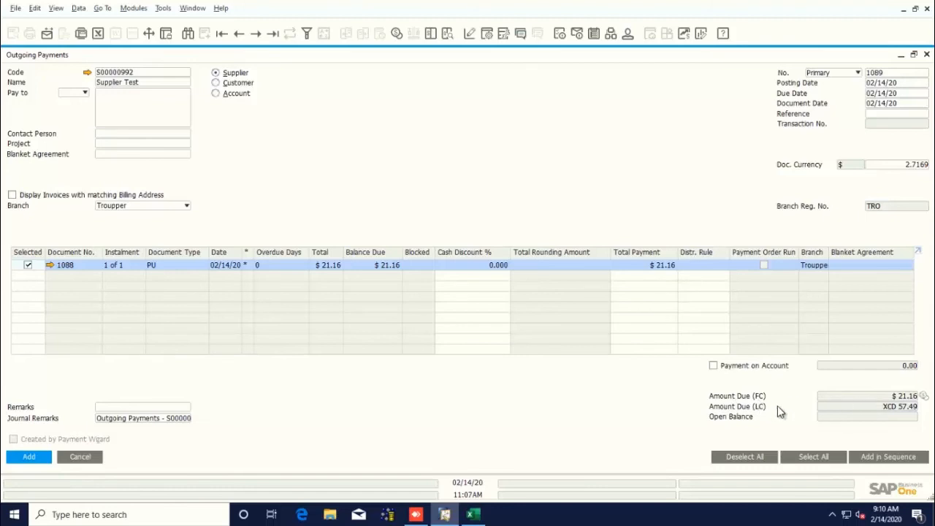
{"action": "left_click", "coordinate": [924, 397]}
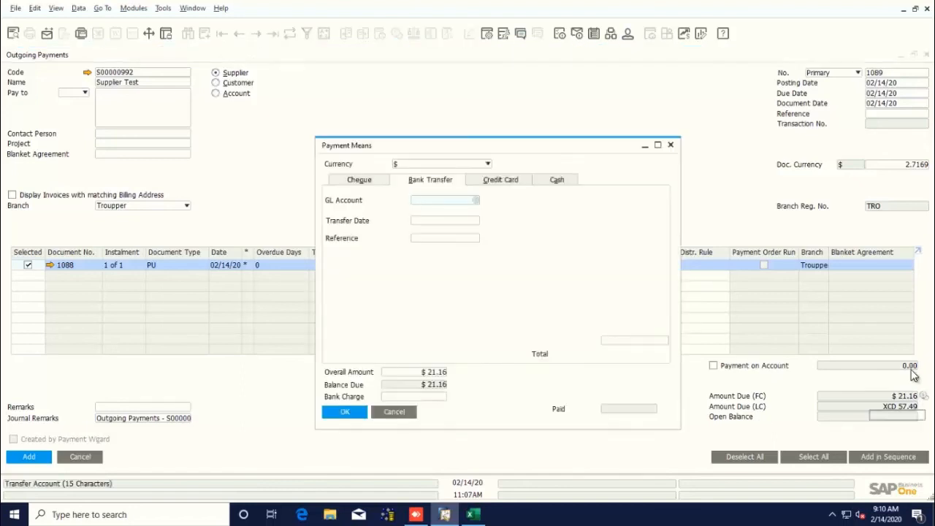
{"action": "left_click", "coordinate": [658, 144]}
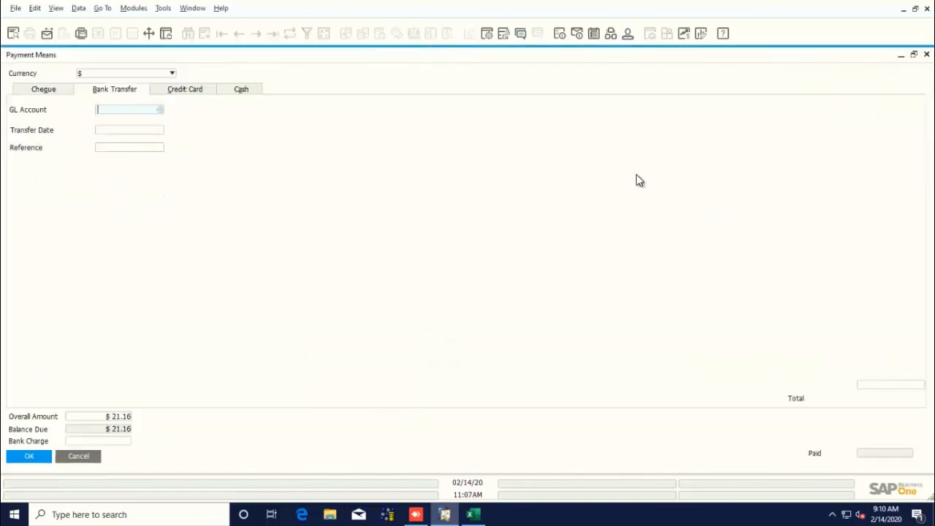
Pay by cash, copying the balance due of $21.16 into the cash total.
{"action": "left_click", "coordinate": [45, 97]}
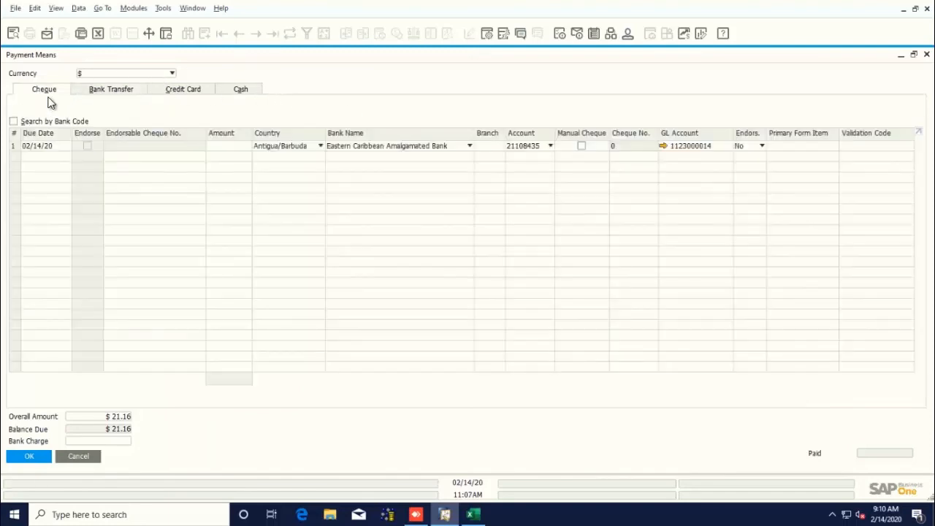
{"action": "left_click", "coordinate": [166, 91]}
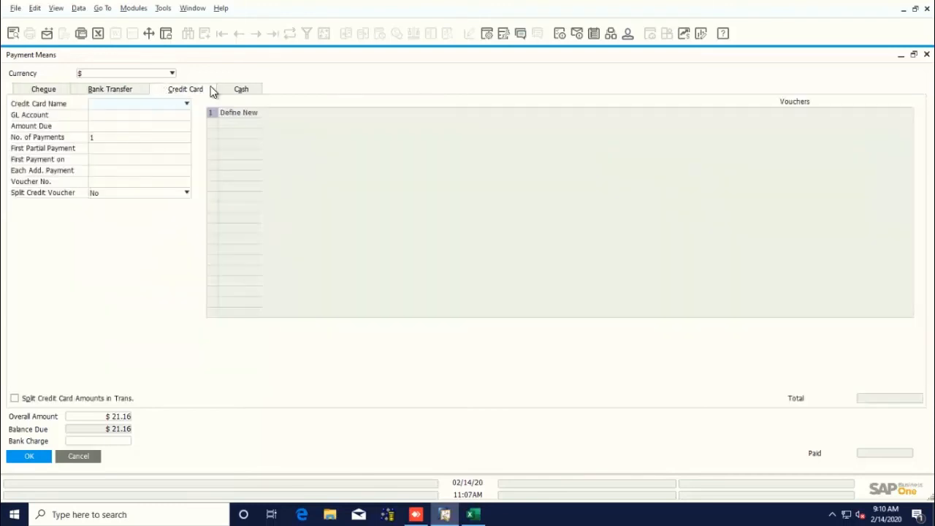
{"action": "left_click", "coordinate": [249, 93]}
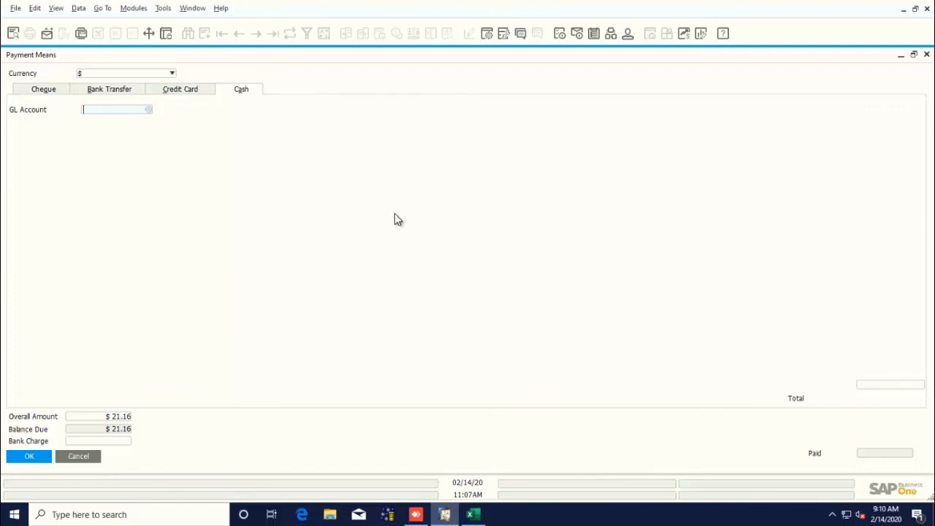
{"action": "left_click", "coordinate": [884, 388]}
{"action": "right_click", "coordinate": [893, 384]}
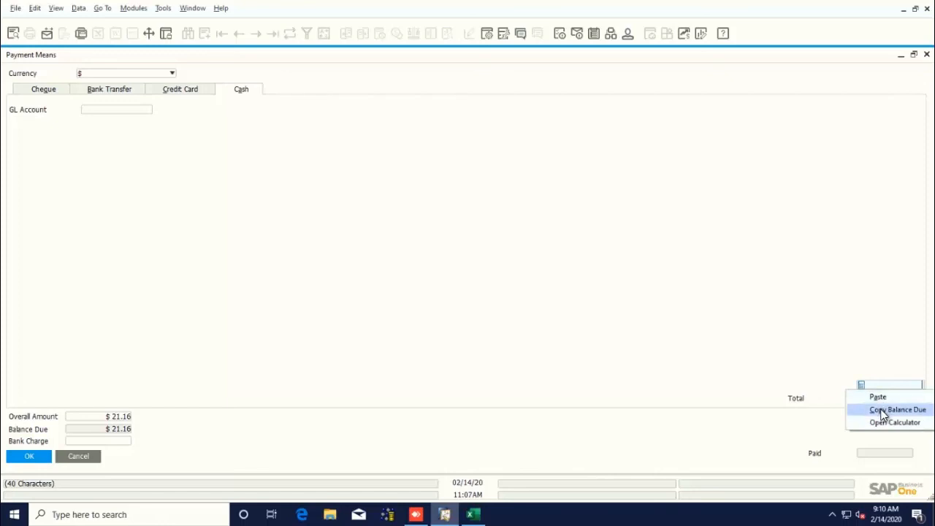
{"action": "left_click", "coordinate": [884, 410]}
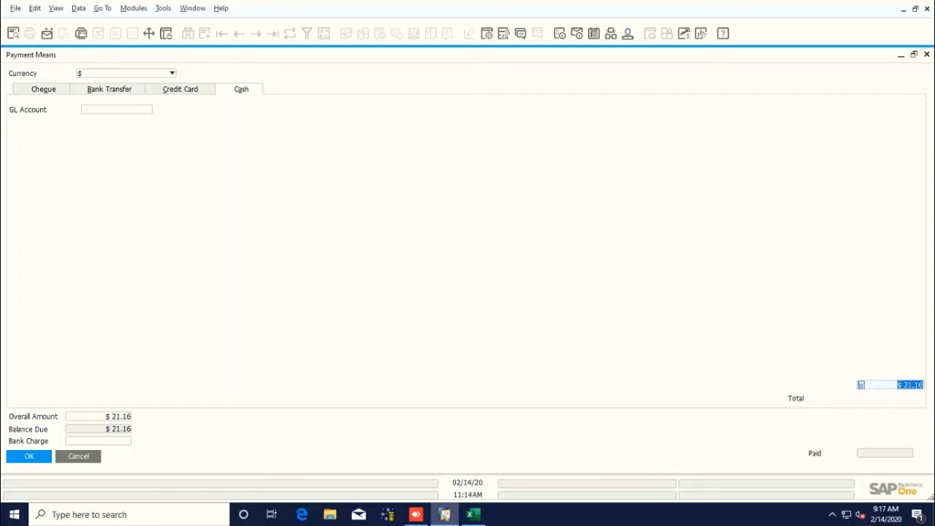
{"action": "left_click", "coordinate": [120, 110]}
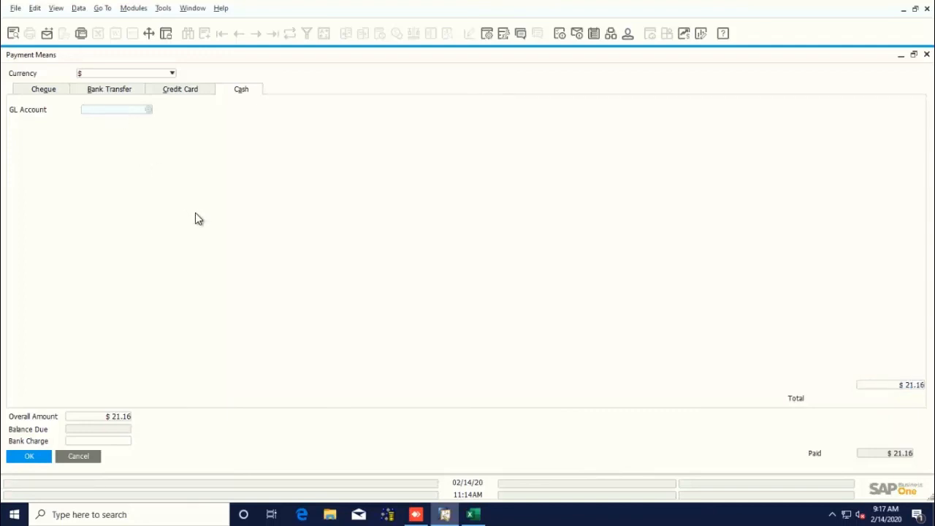
{"action": "type", "text": "111000"}
{"action": "left_click", "coordinate": [149, 112]}
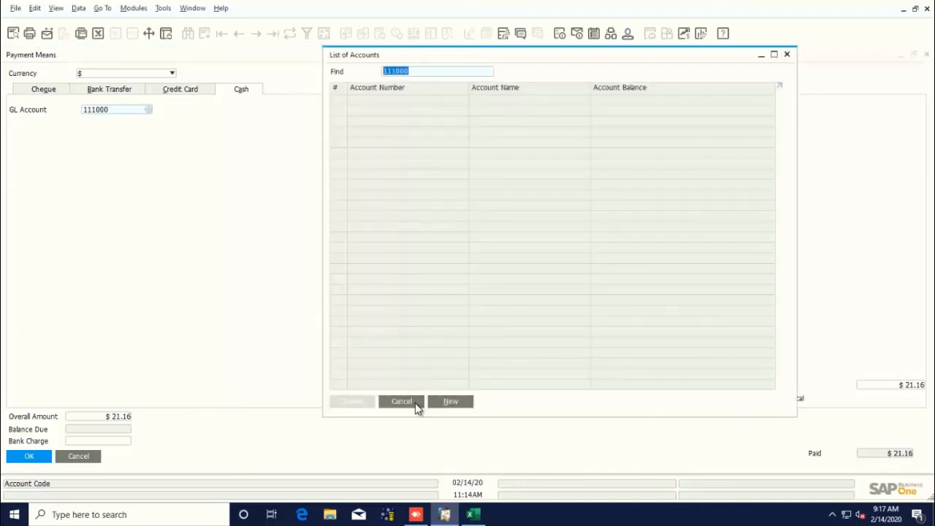
{"action": "left_click", "coordinate": [417, 408]}
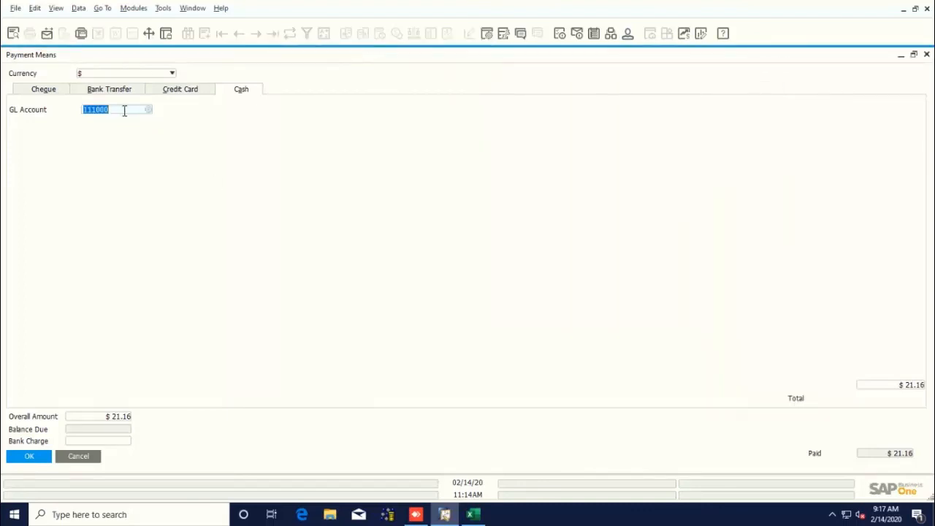
{"action": "type", "text": "111100"}
{"action": "left_click", "coordinate": [150, 107]}
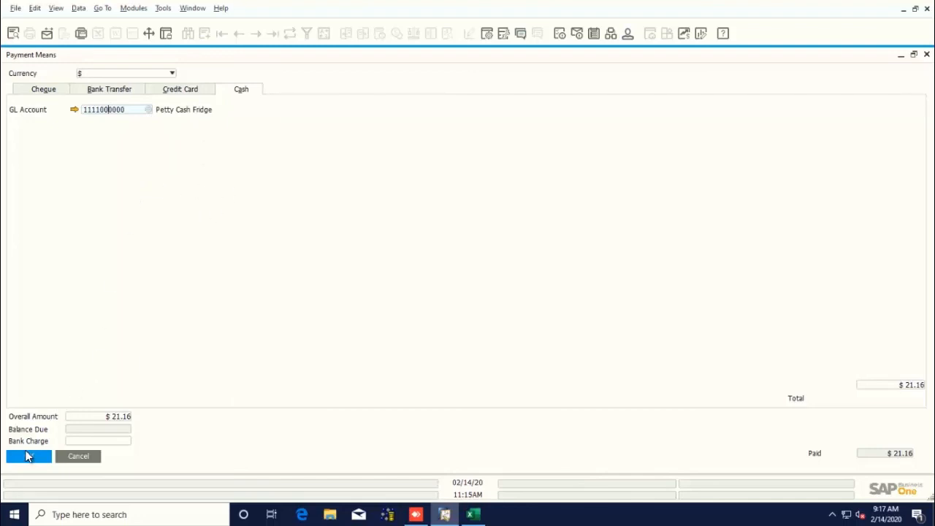
Confirm the payment means and add the outgoing payment.
{"action": "left_click", "coordinate": [30, 457]}
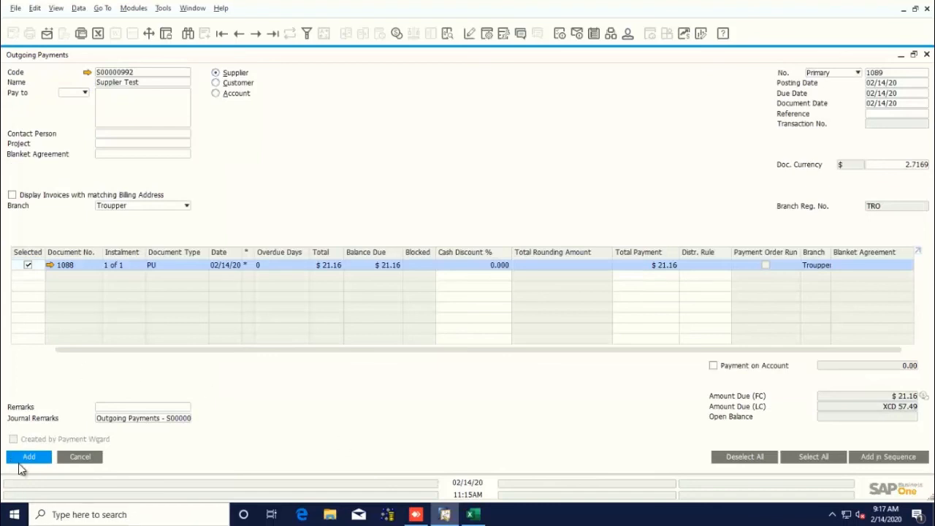
{"action": "left_click", "coordinate": [28, 458]}
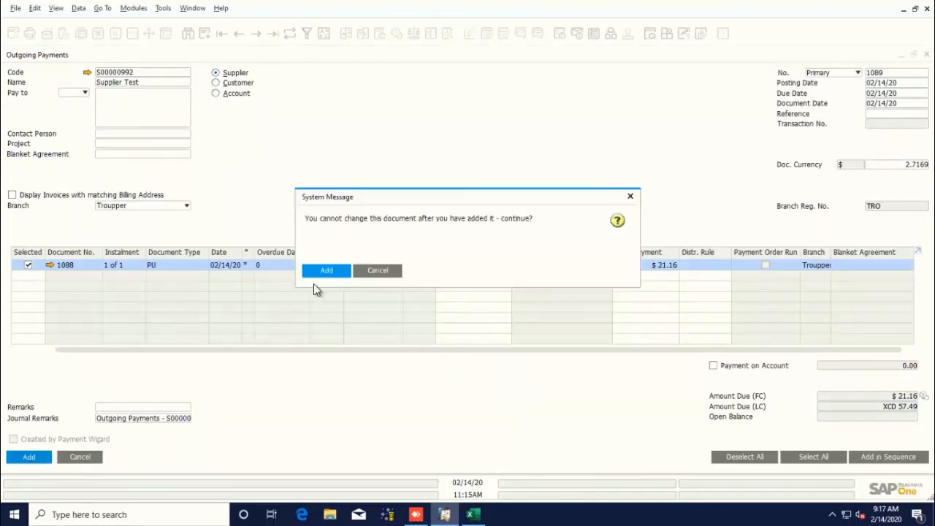
{"action": "left_click", "coordinate": [327, 271]}
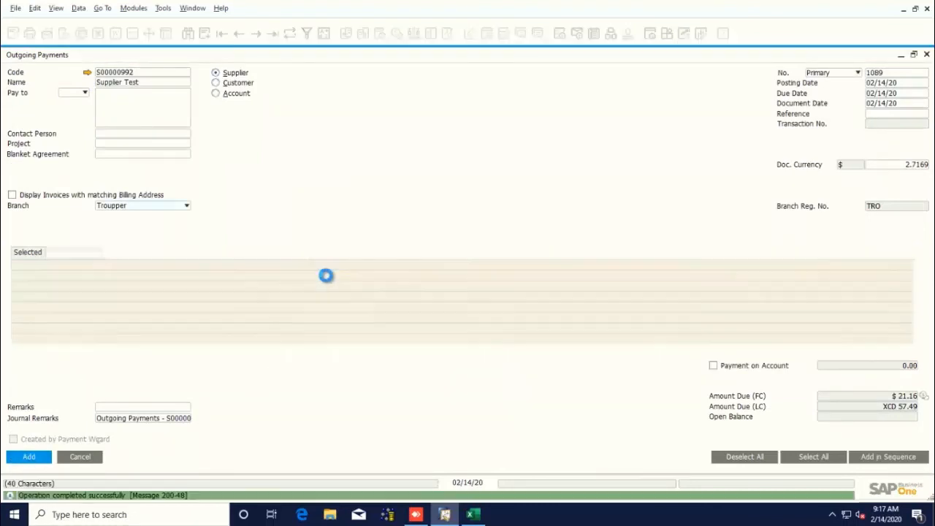